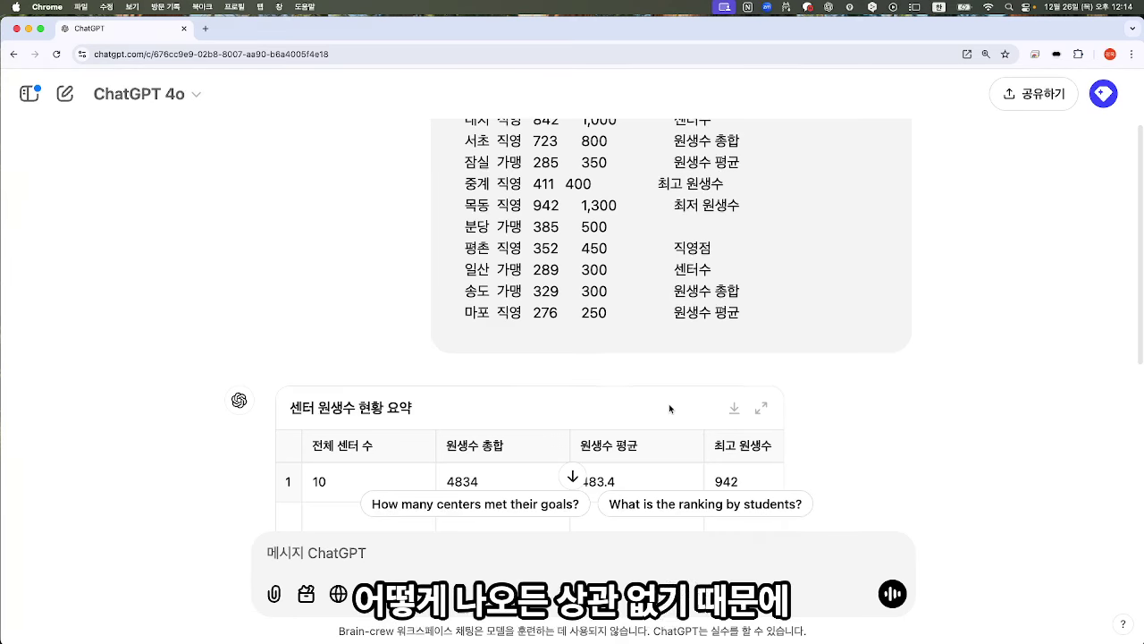
Switch to the Excel sheet and examine the empty 순위 column (F4:F13) and the 원생수 data (D4:D13).
scroll(668, 407, down, 5)
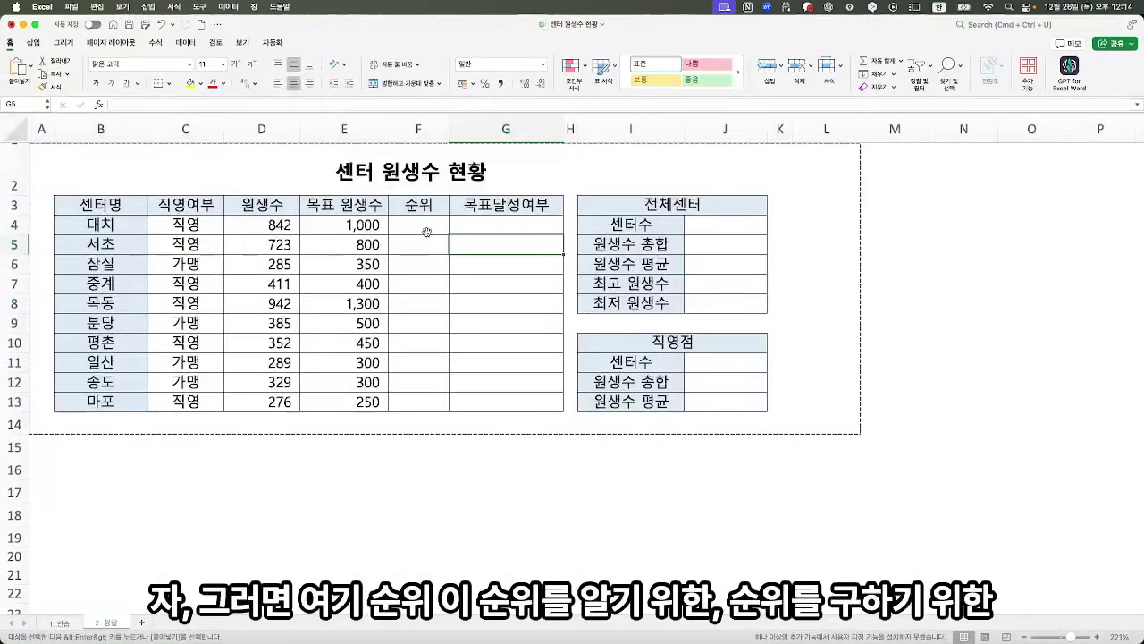
click(420, 299)
click(424, 394)
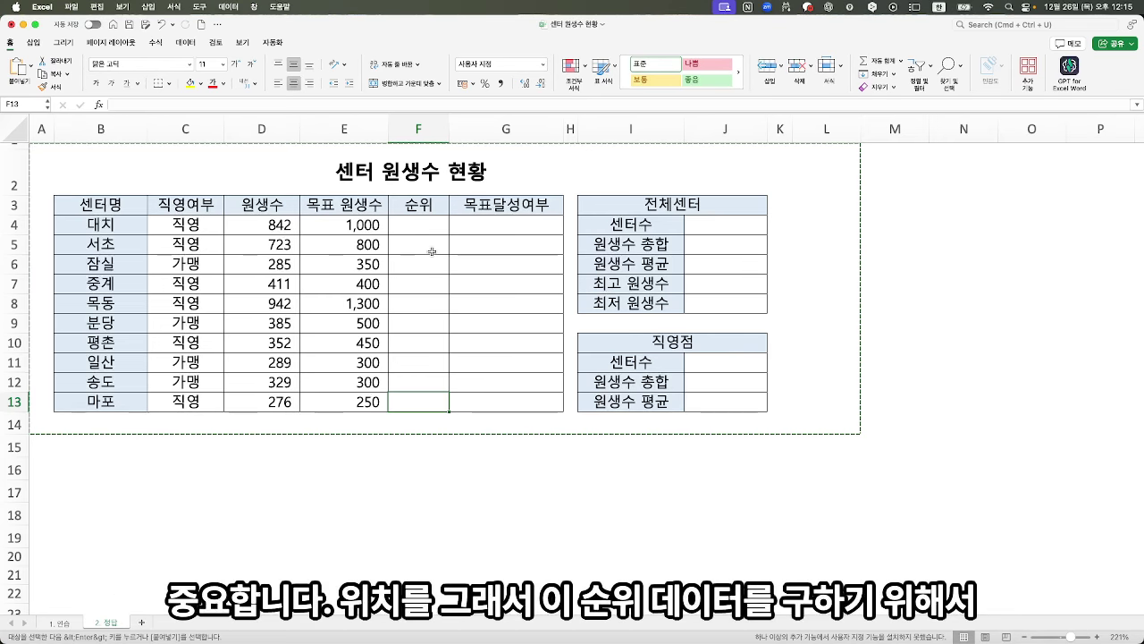
drag(420, 225, 434, 400)
drag(284, 229, 279, 397)
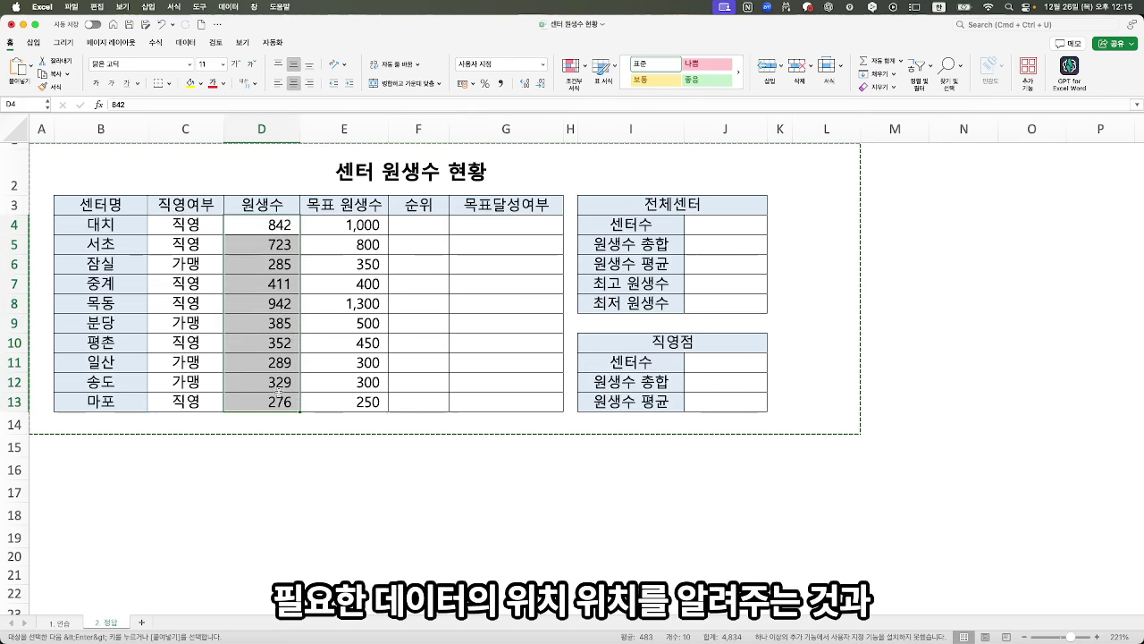
click(416, 307)
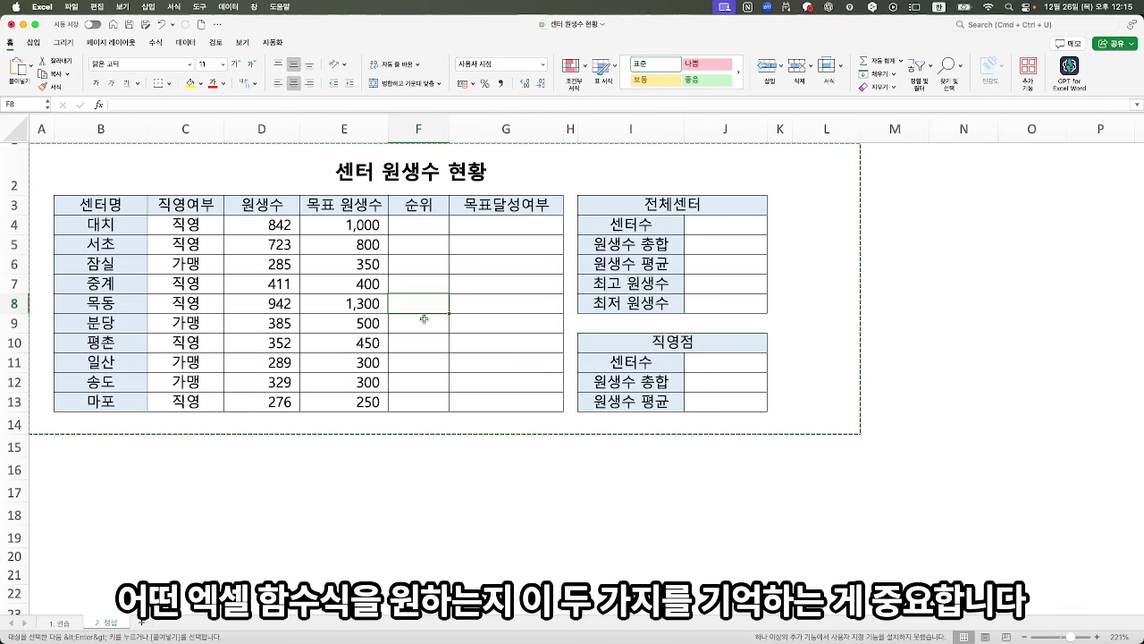
click(488, 461)
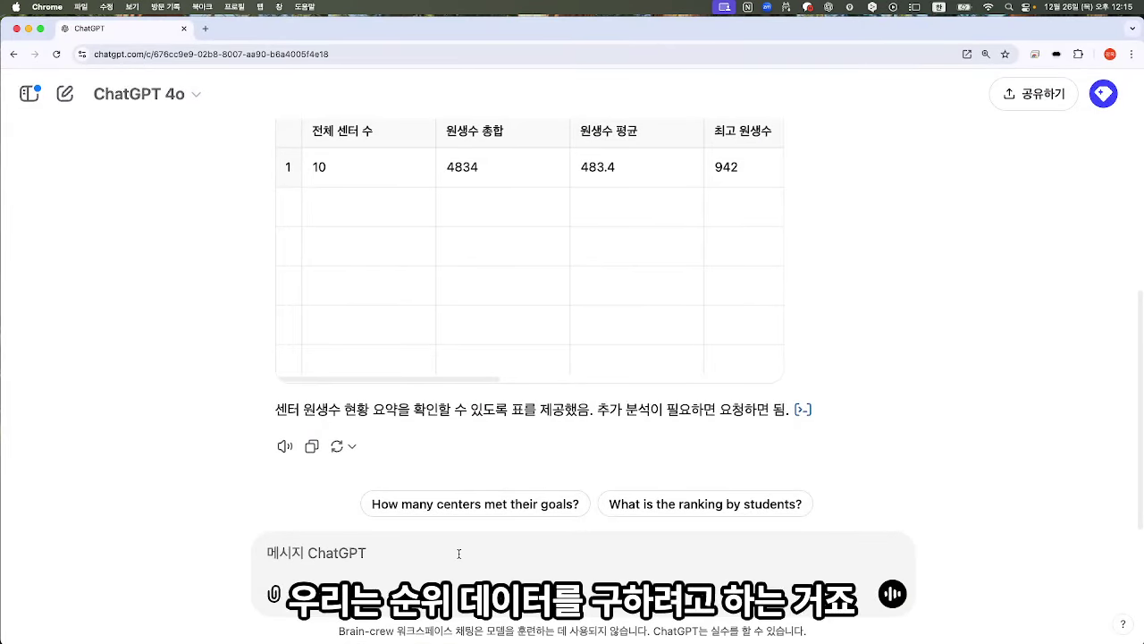
Start a ChatGPT message with "순위데이터" and check the 원생수 column in the Excel sheet.
text(ㅅ)
text(위데이터)
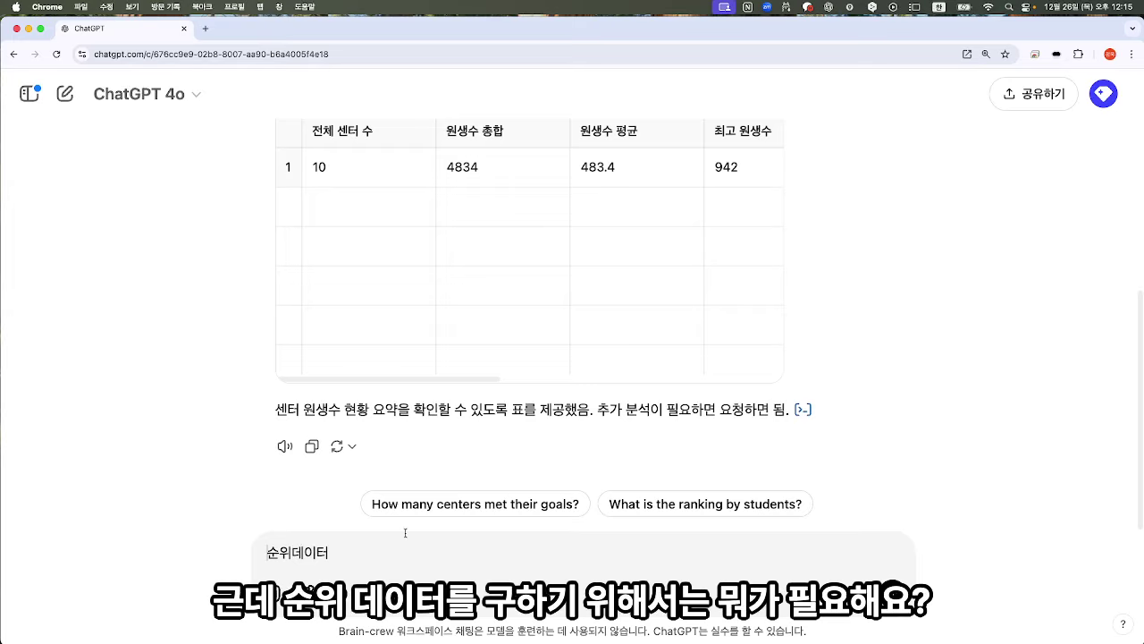
key(ctrl+Right)
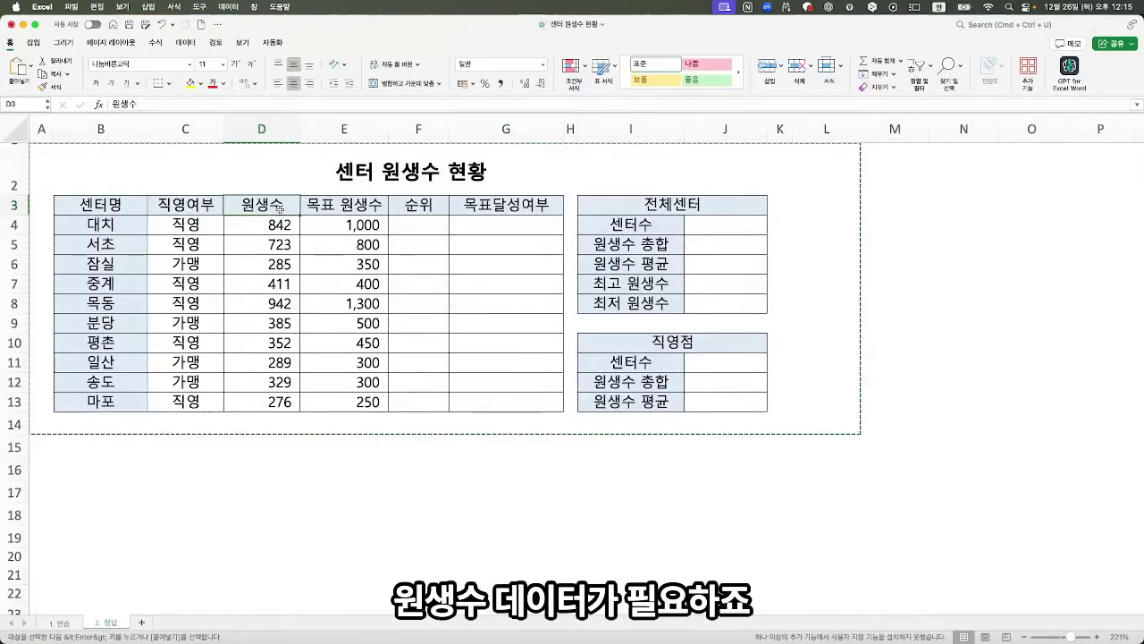
Back in ChatGPT, insert "원생수 데이터를 가지고 원생수에 따라 " before "순위데이터" in the message.
key(ctrl+Left)
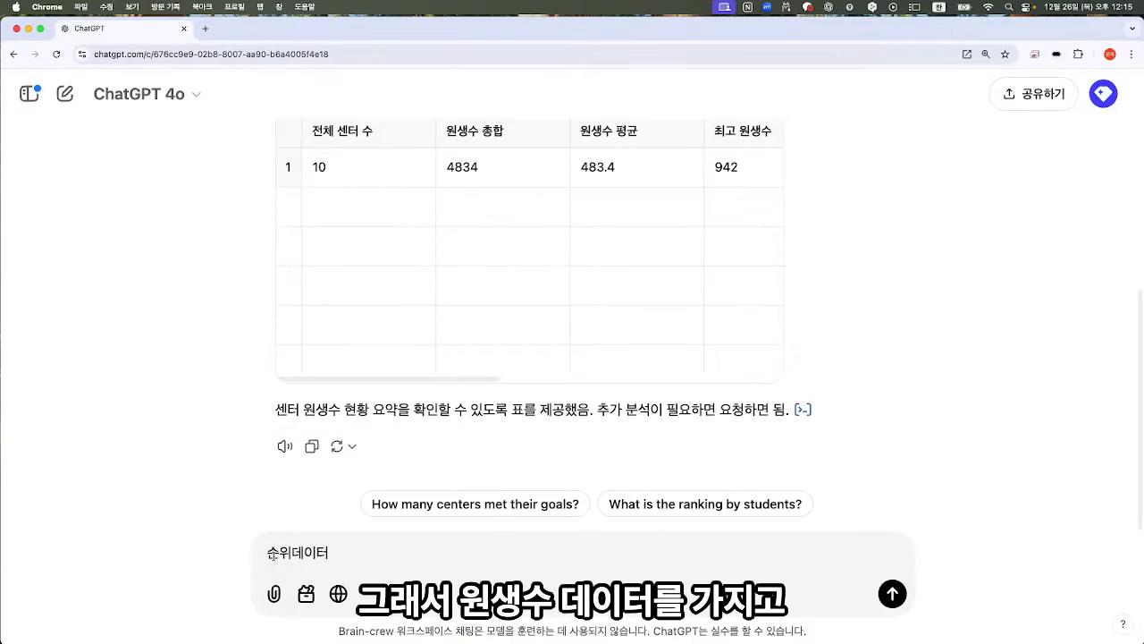
text(원생수 데이털)
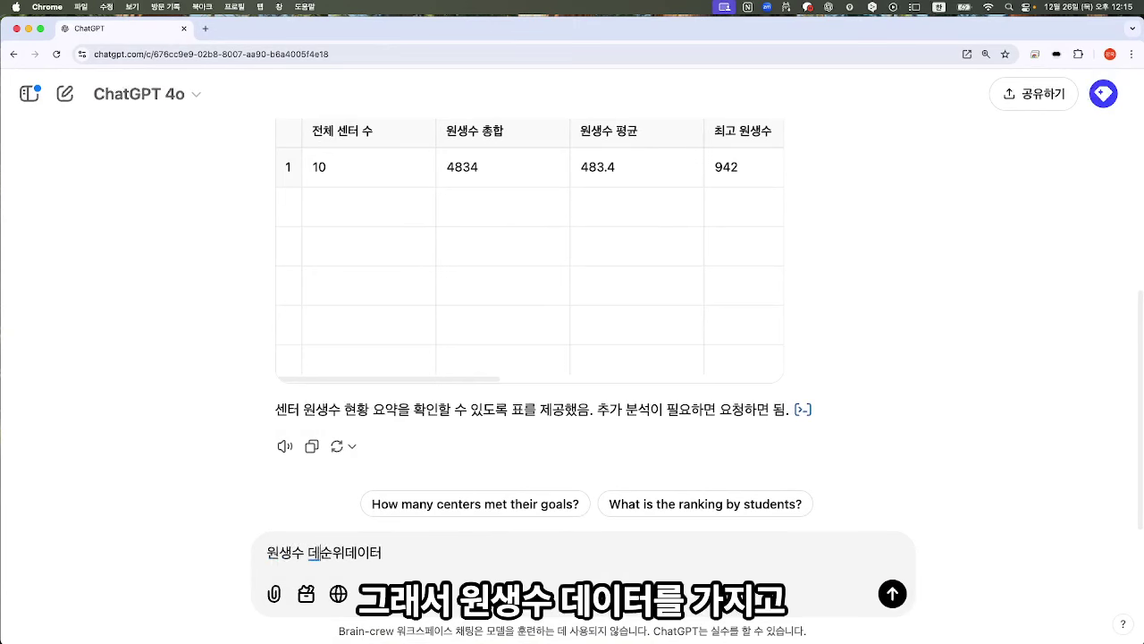
text(를 가지고 워)
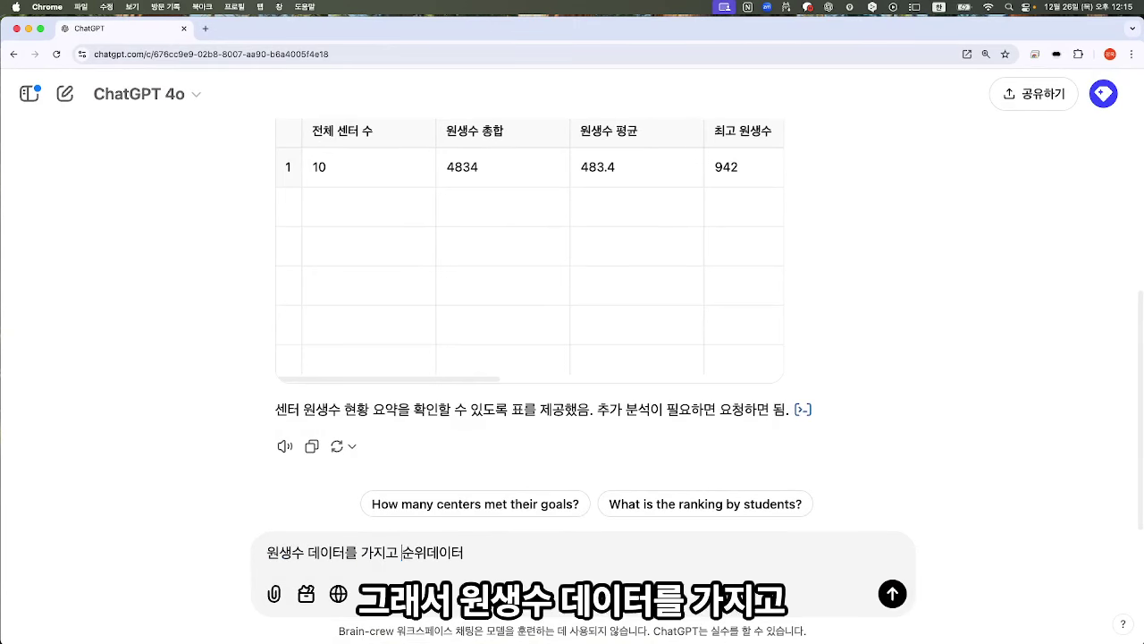
text(생수에 다라)
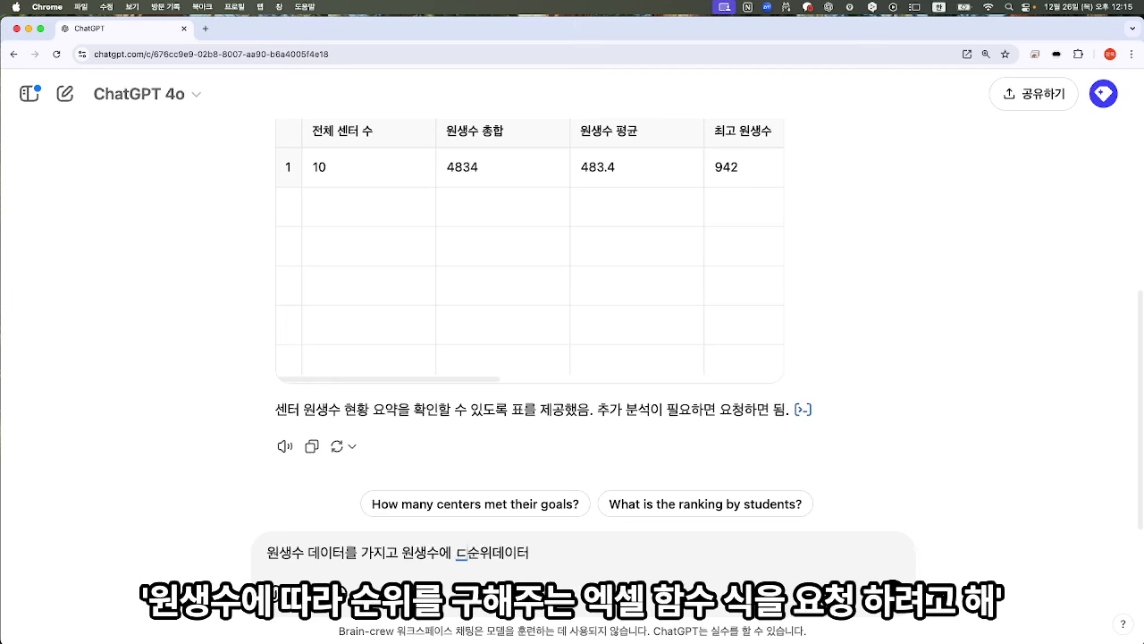
key(BackSpace)
key(BackSpace)
key(BackSpace)
text(따라 )
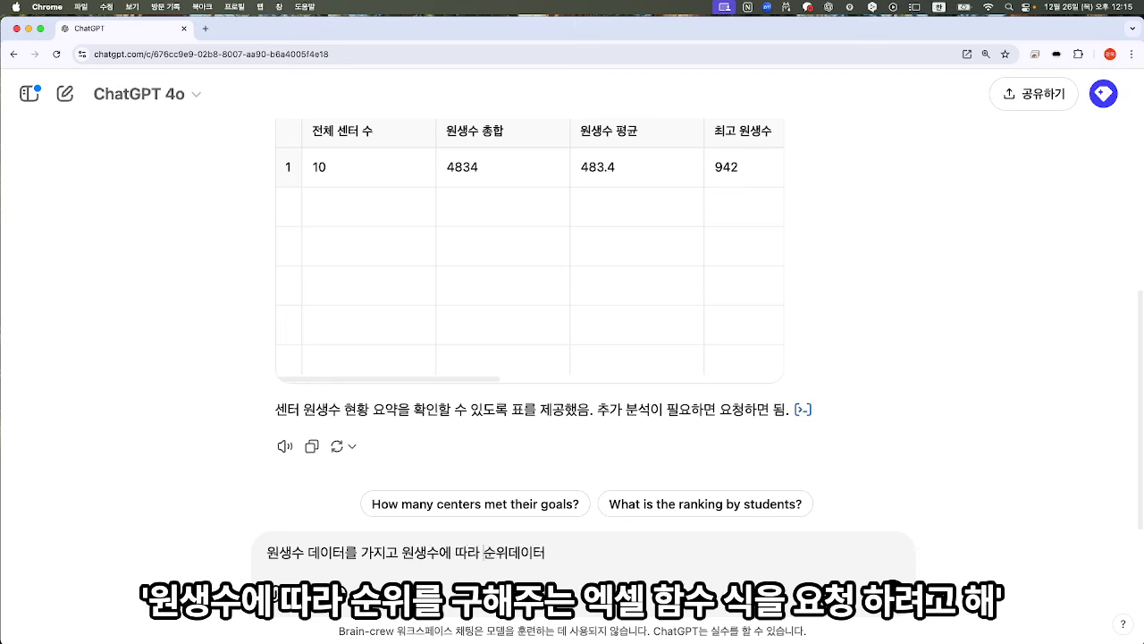
Replace "데이터" after "순위" so the sentence ends with "순위를 구해주는 엑셀함수식을 요청하려고 해", and start a new line.
text(를 구해주느)
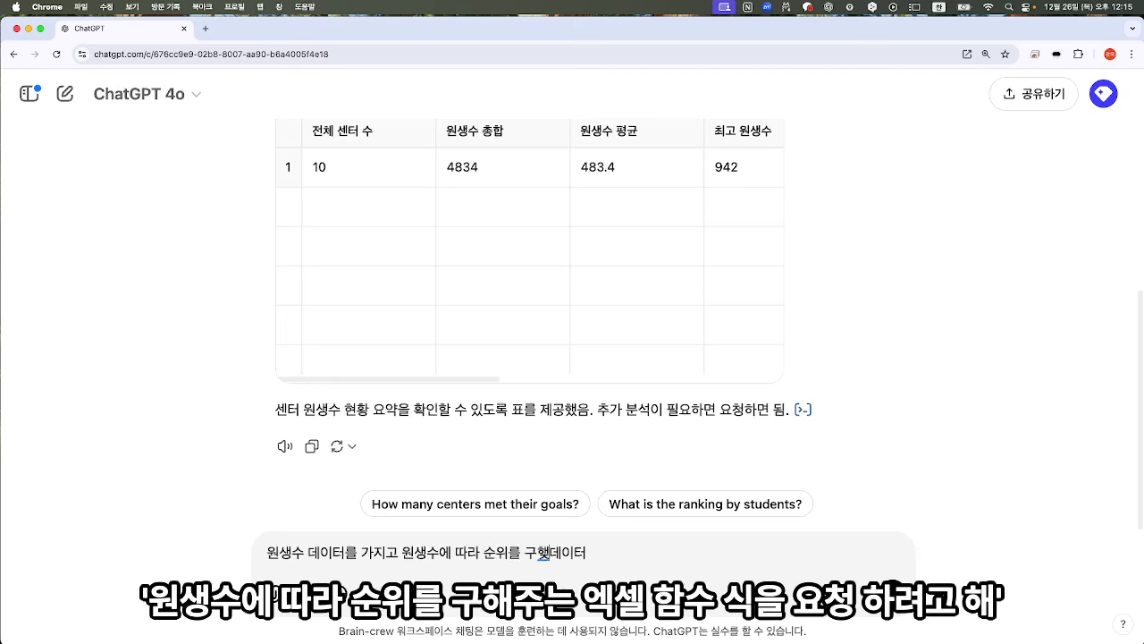
text(ㄴ)
key(BackSpace)
key(BackSpace)
key(BackSpace)
text(엑셀함ㅅ)
text(ㅜ식을 요청하려고 ㅎ)
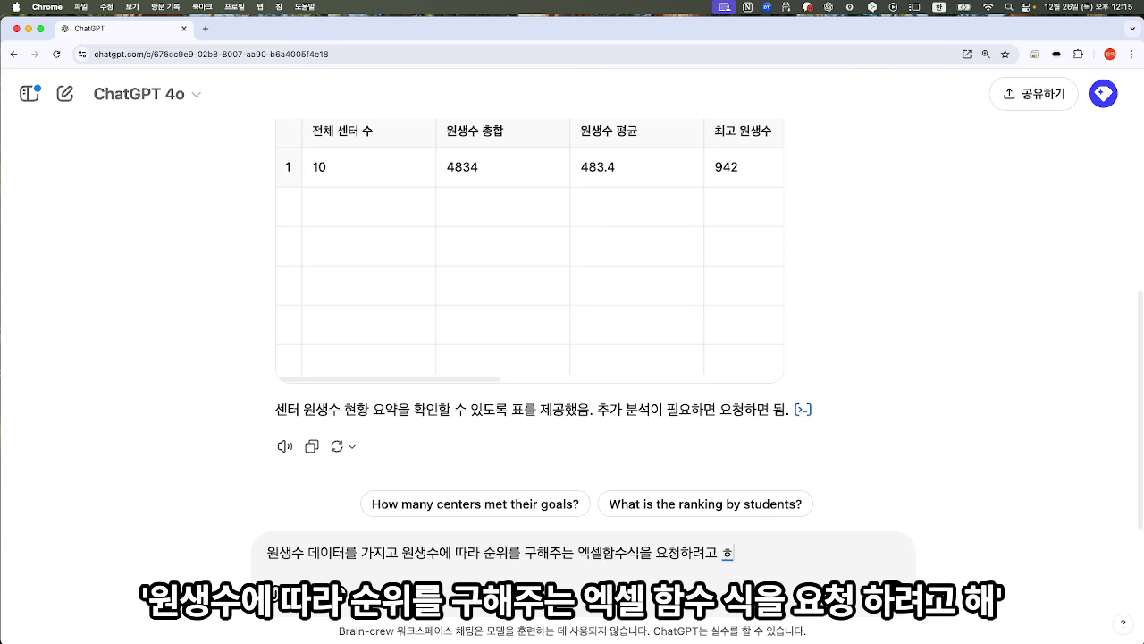
key(BackSpace)
text(해)
key(shift+Return)
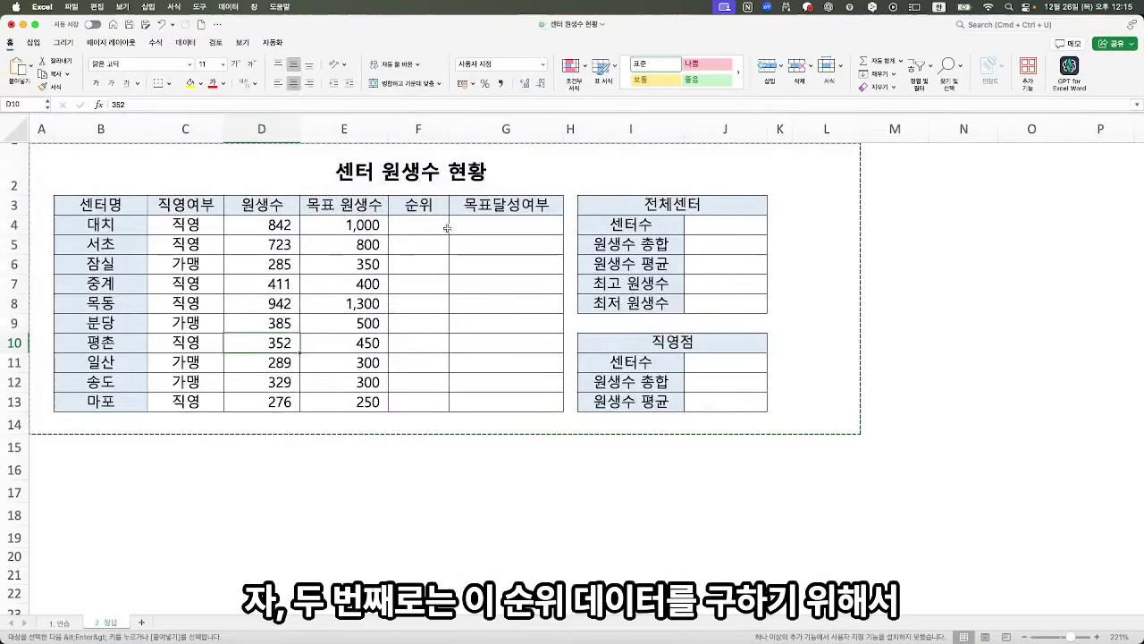
In the Excel sheet, check the cell ranges of the 순위 column and the 원생수 values from row 4 to row 13.
click(429, 226)
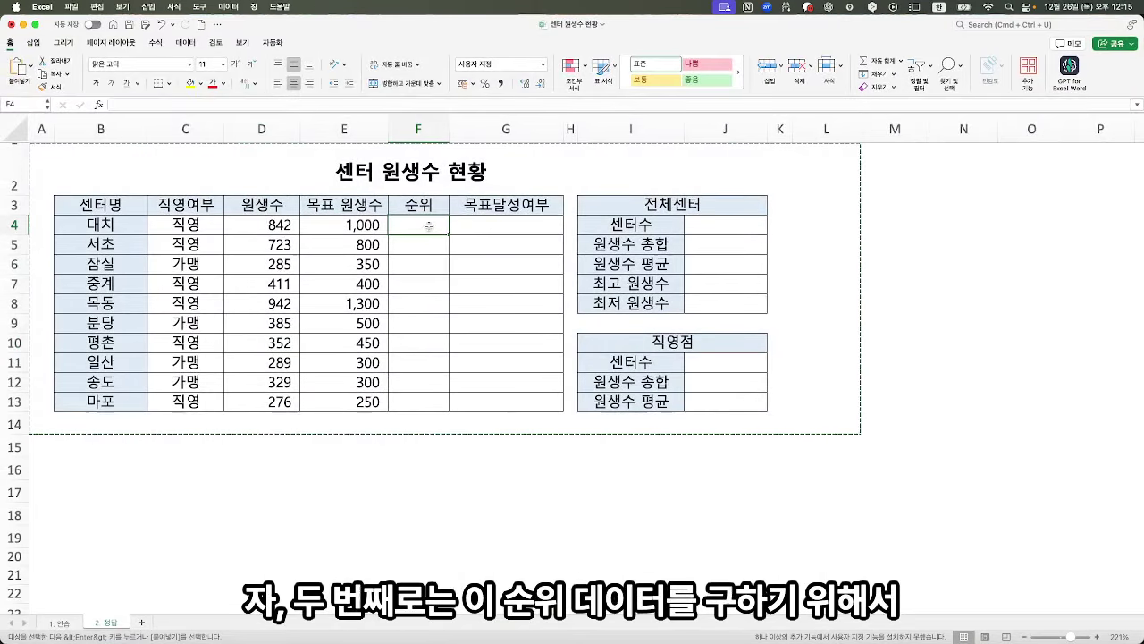
drag(429, 226, 420, 399)
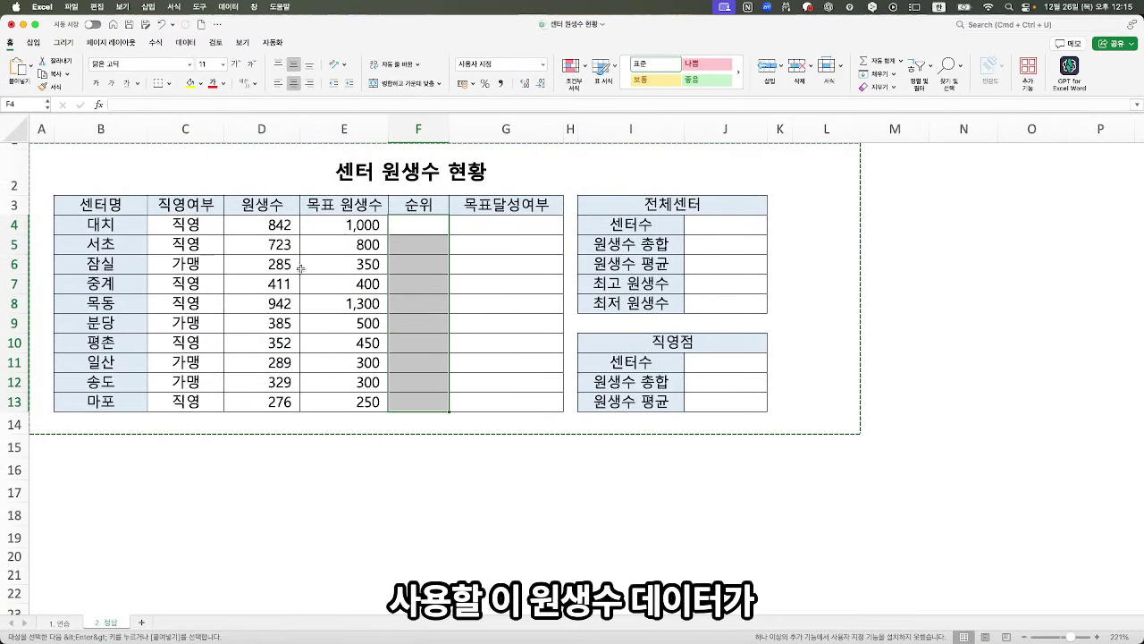
drag(280, 225, 280, 401)
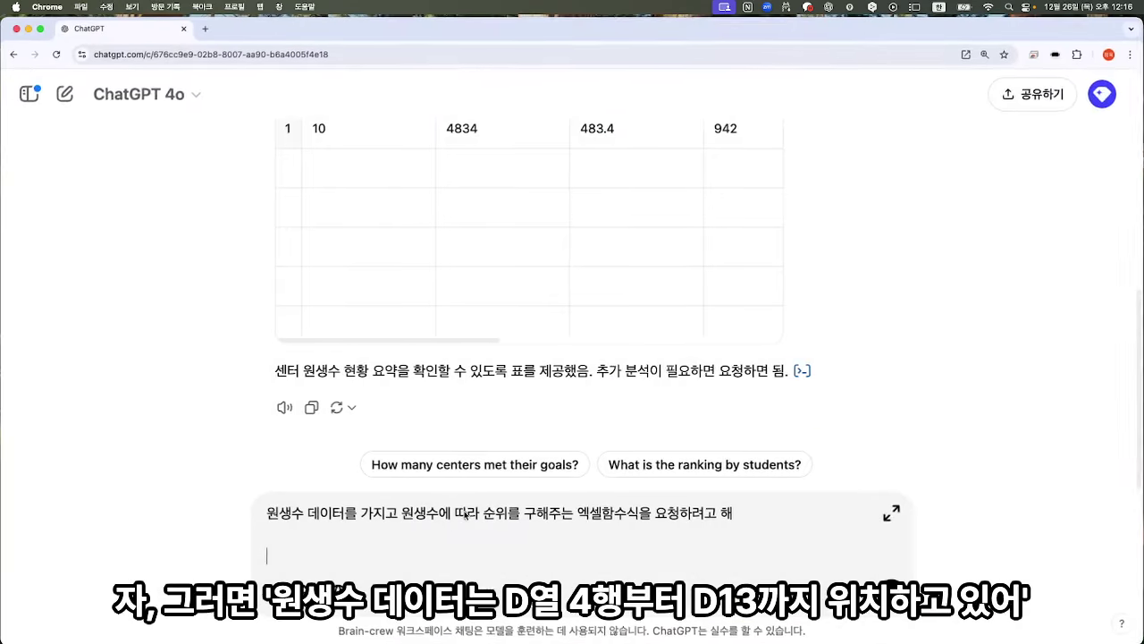
Add a second paragraph to the ChatGPT message: "원생수 데이터는 D4부터 D13행까지 위치하고 있어.".
key(shift+Return)
text(원생수)
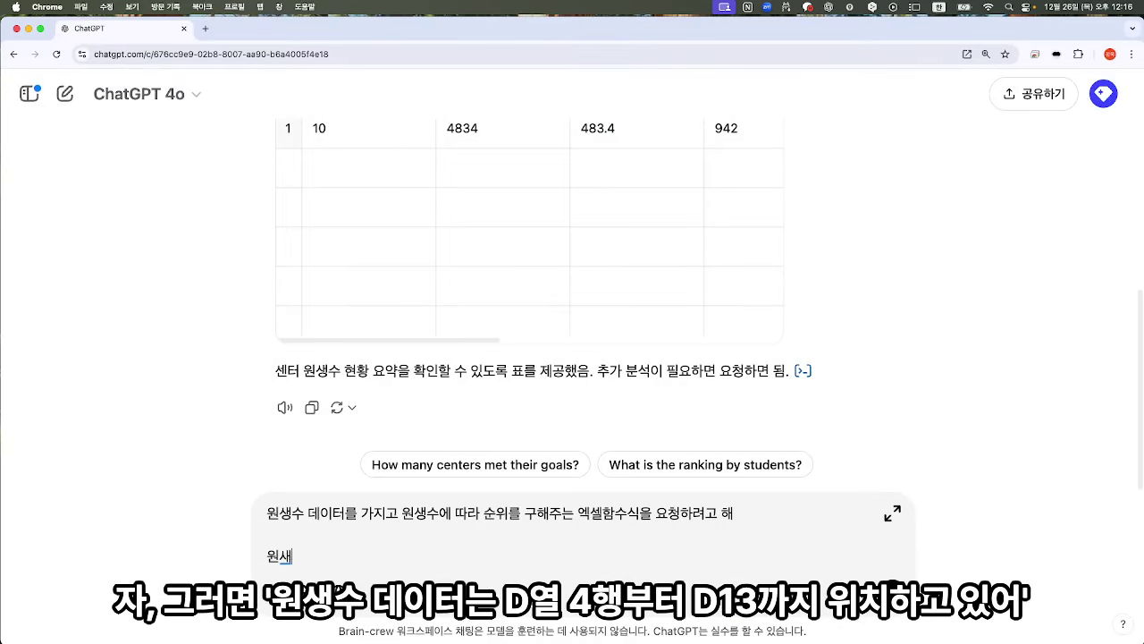
text( 데이터는 D )
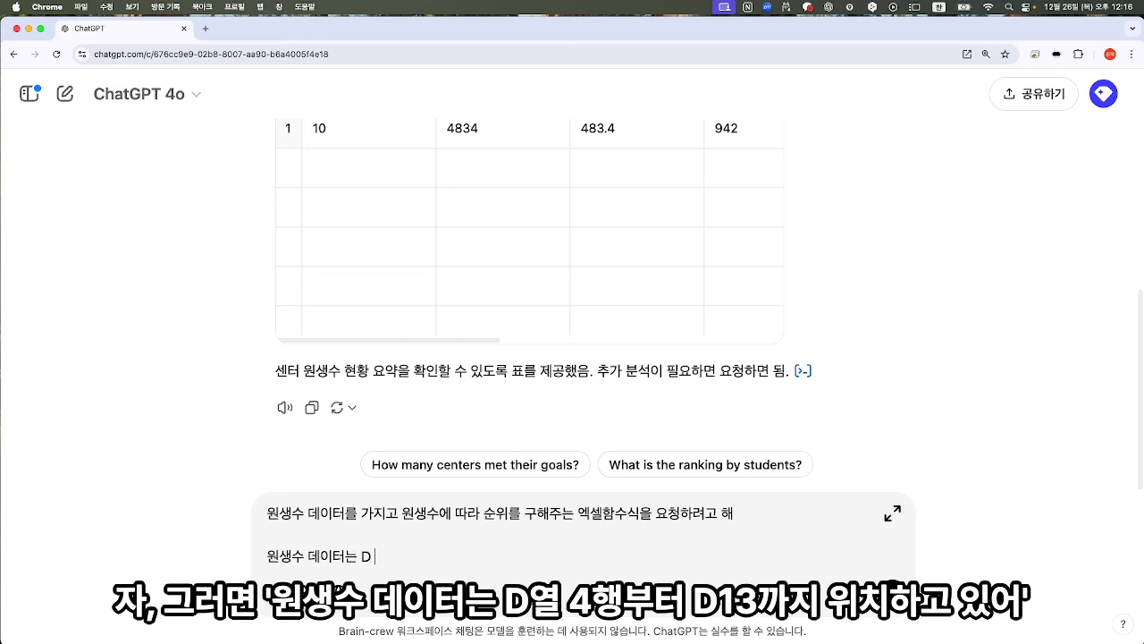
text(열4해)
text(부터)
text( D13르)
text(까지 위치하고 ㅇ)
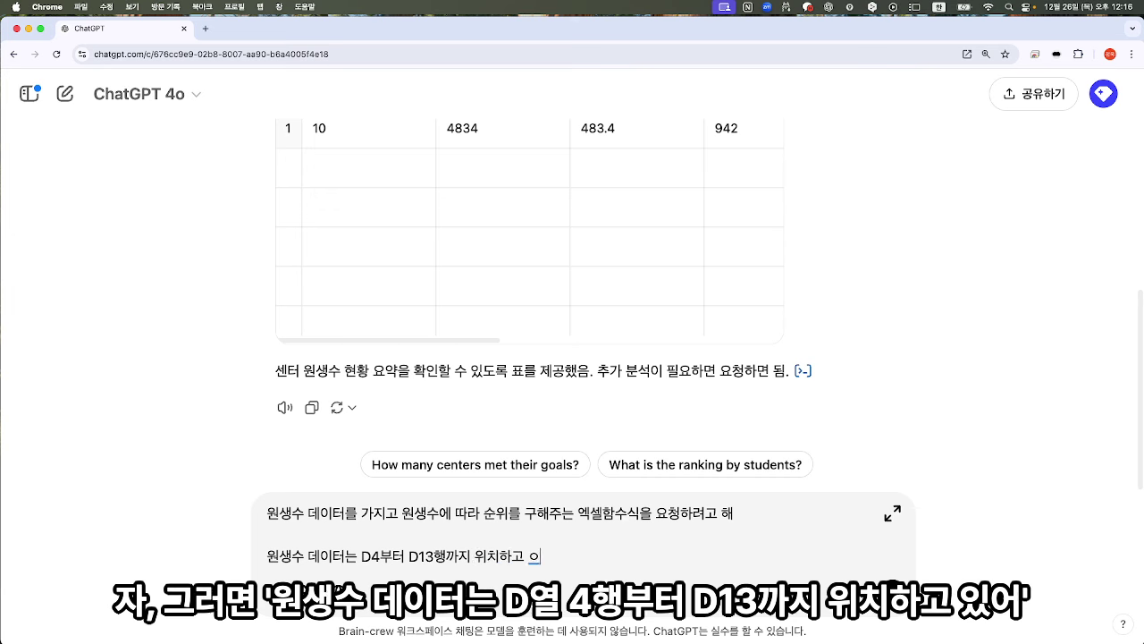
key(BackSpace)
text(있어.)
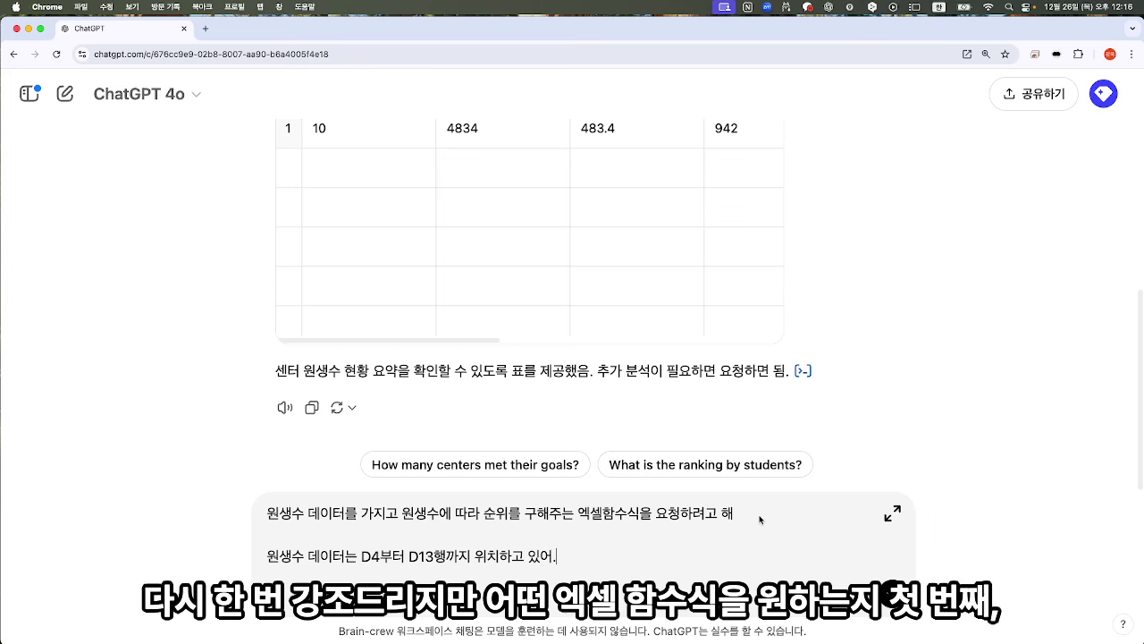
Review the formula request and the data location sentence in the message, and send it to ChatGPT.
drag(764, 518, 195, 501)
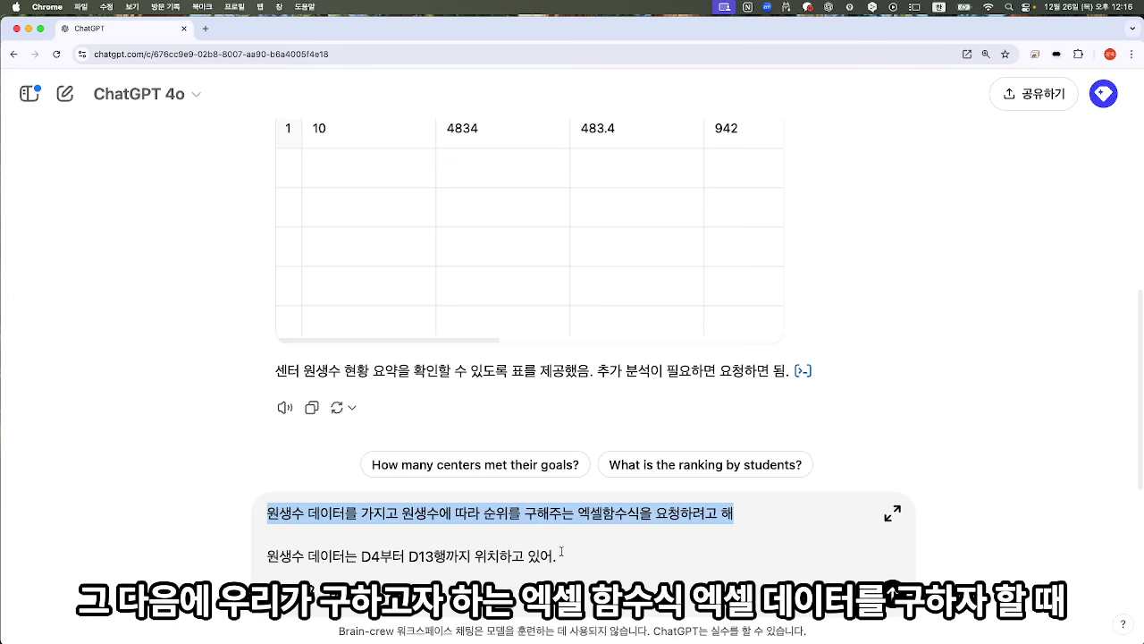
click(597, 555)
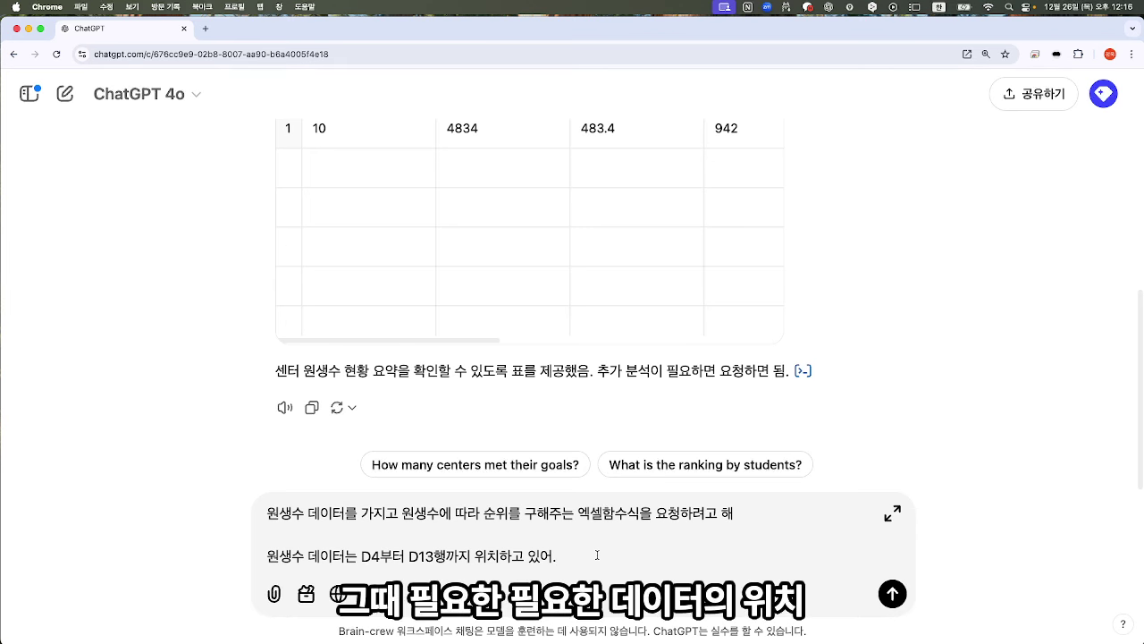
drag(554, 556, 270, 561)
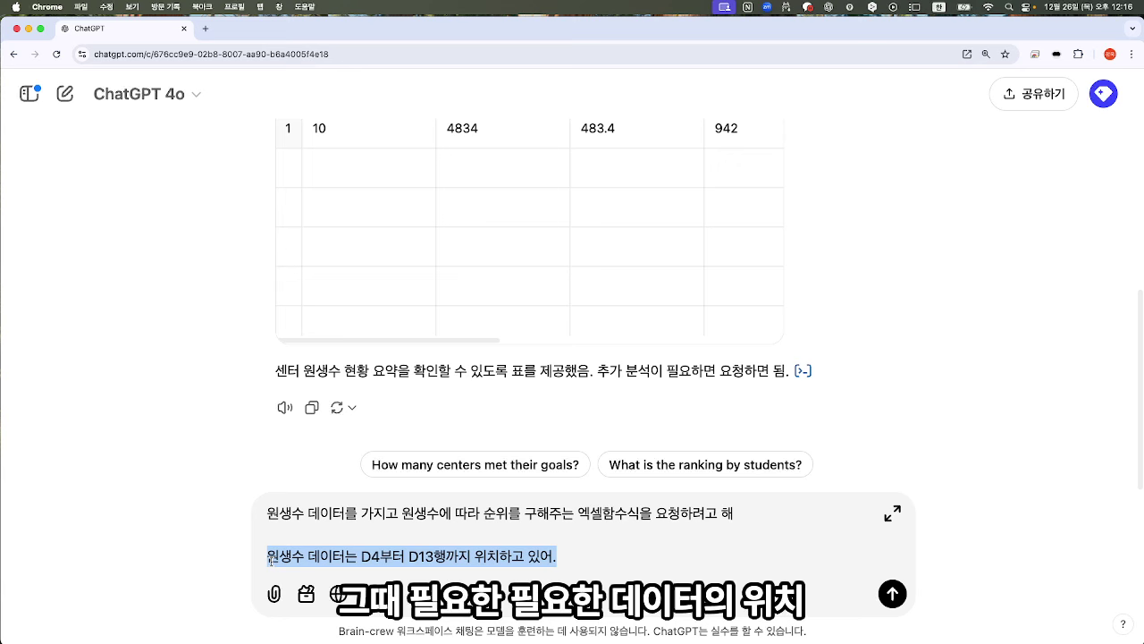
click(611, 547)
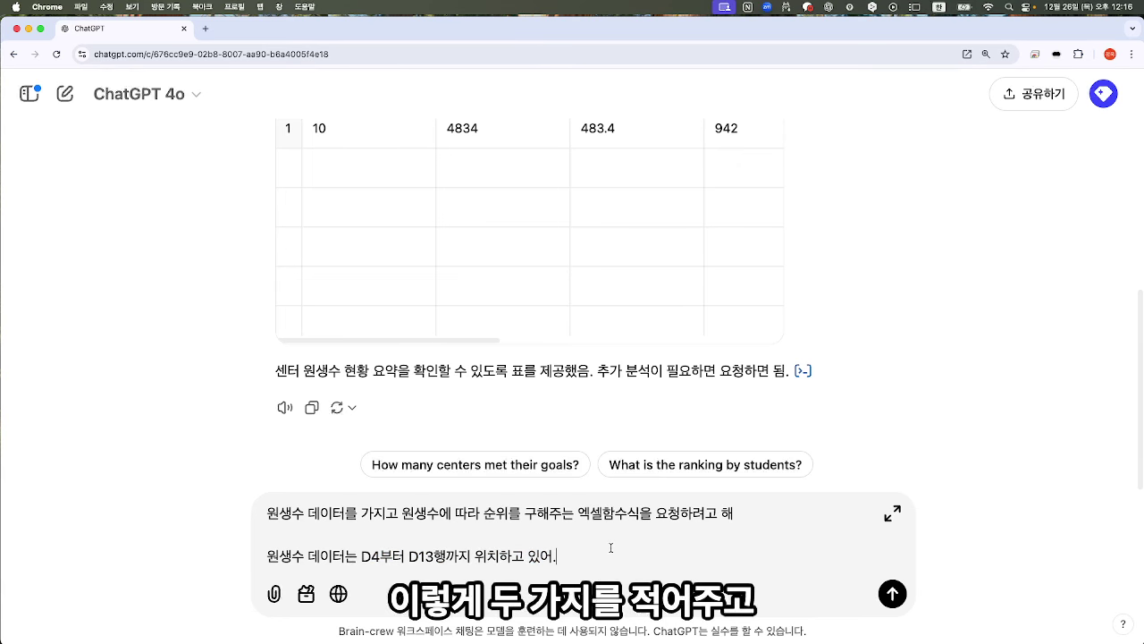
key(Return)
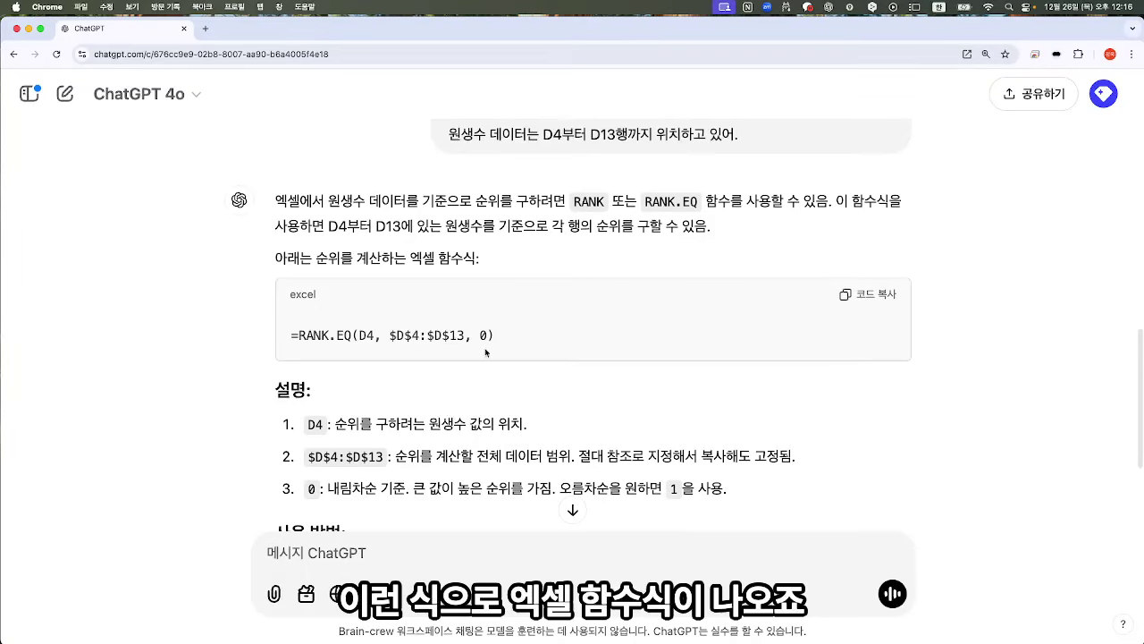
Review ChatGPT's explanation and copy the RANK.EQ formula from its reply.
scroll(447, 358, down, 3)
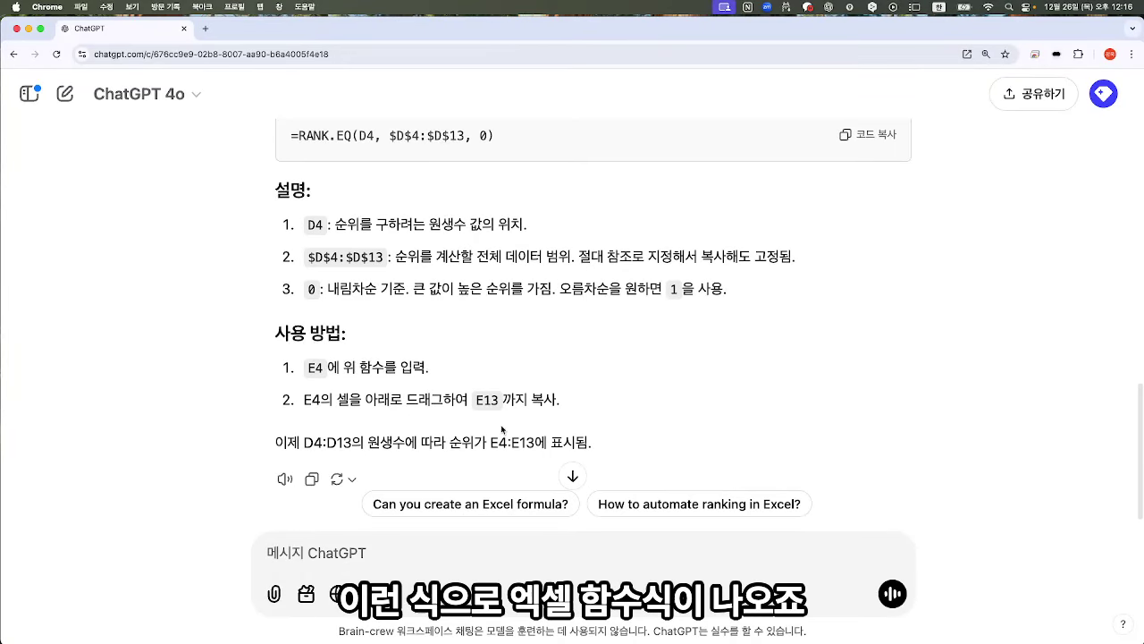
scroll(529, 403, up, 3)
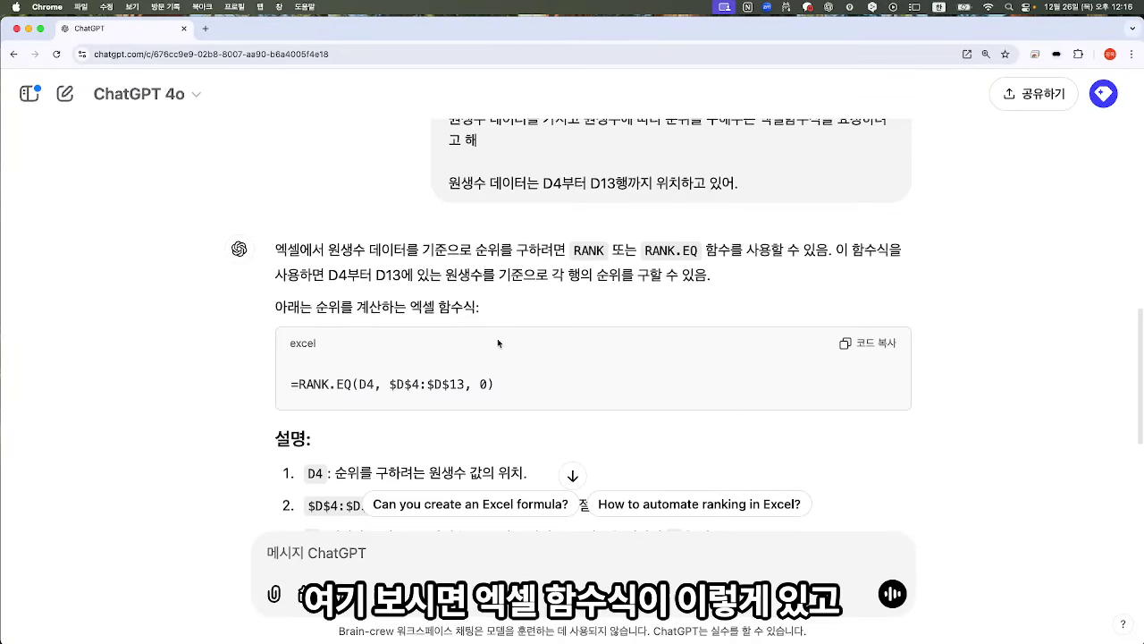
click(865, 347)
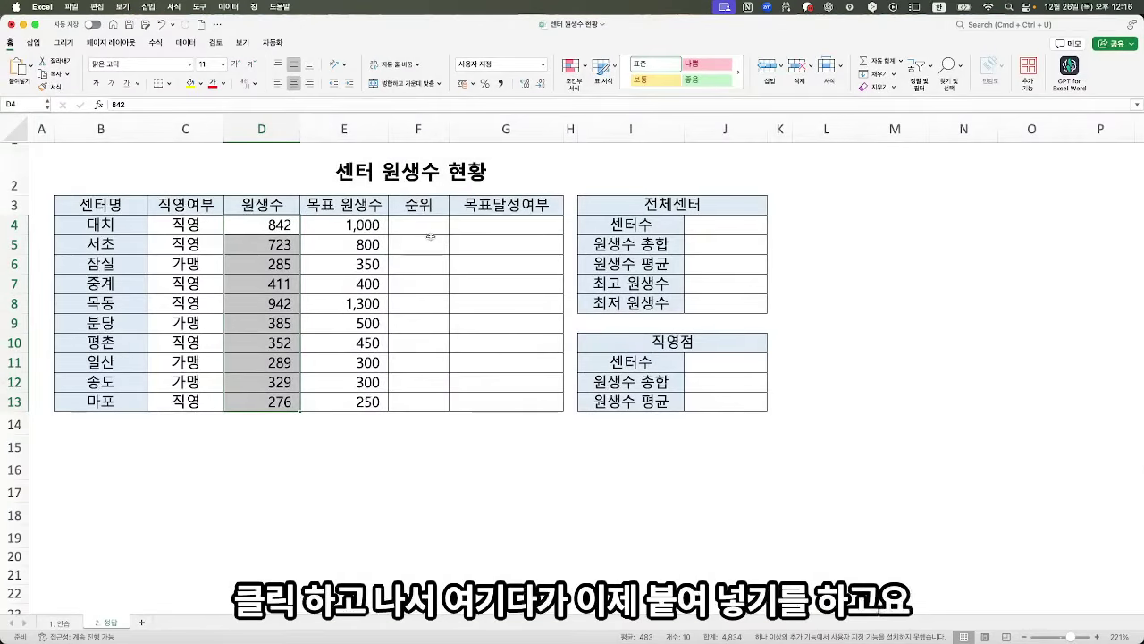
In Excel, enter =RANK.EQ(D4, $D$4:$D$13, 0) in cell F4 and fill it down to F13.
double_click(430, 228)
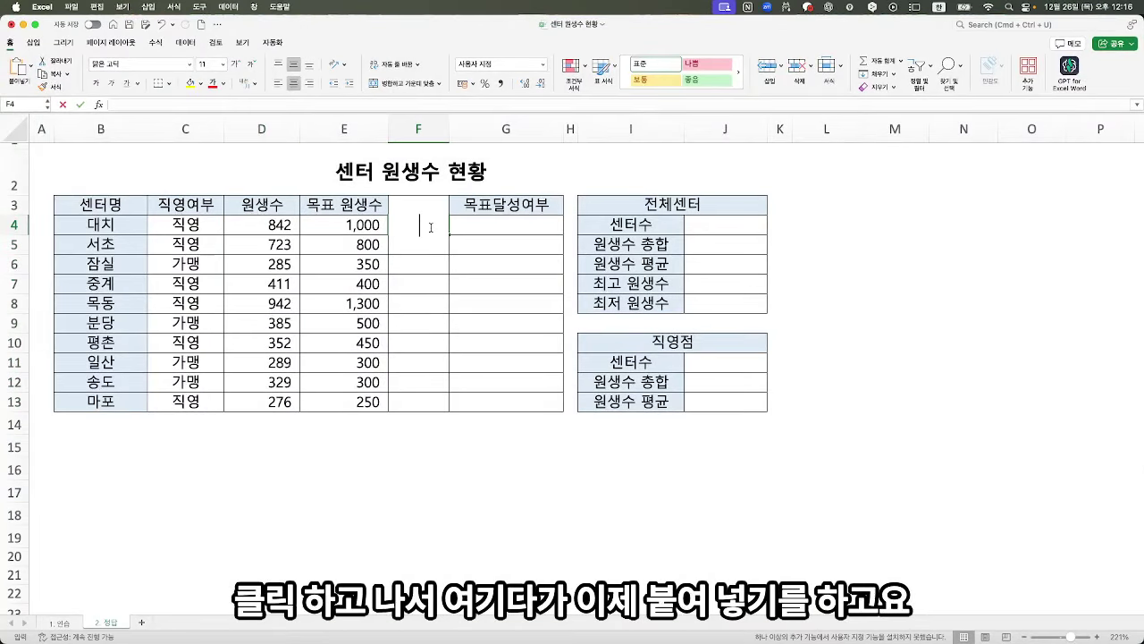
text(=RANK.EQ(D4, $D$4:$D$13, 0))
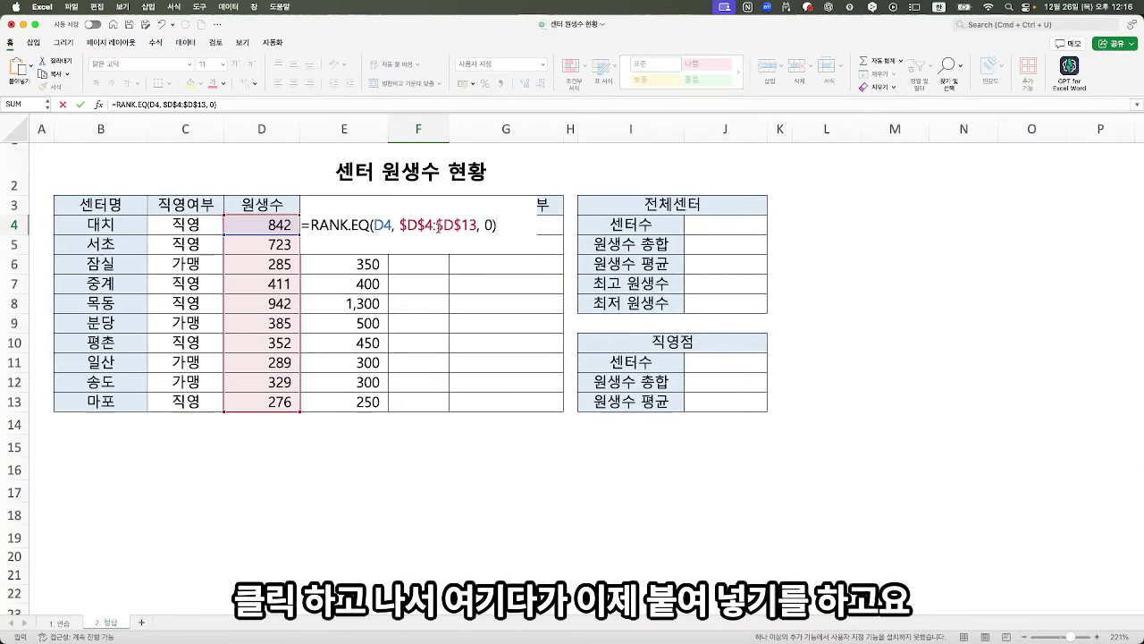
key(Return)
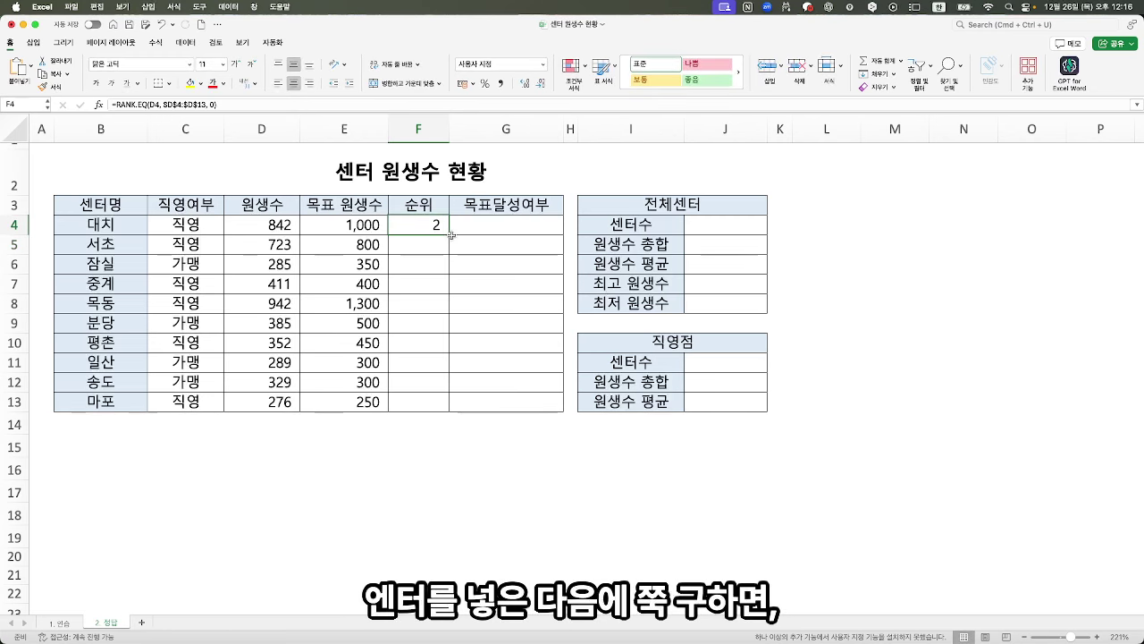
drag(452, 235, 442, 412)
click(483, 362)
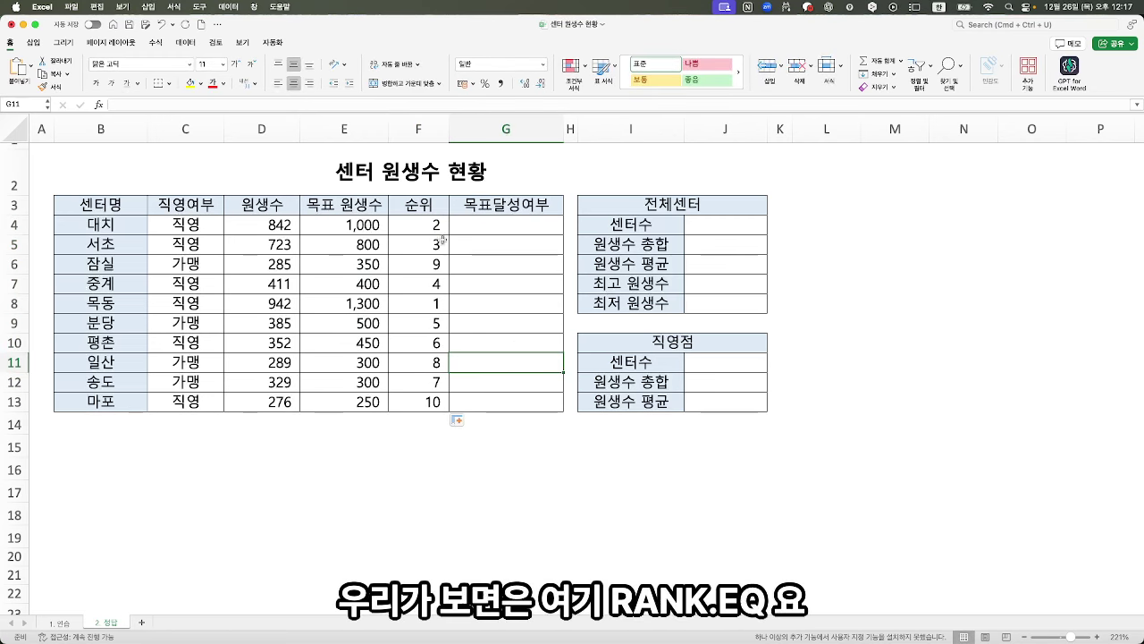
double_click(435, 225)
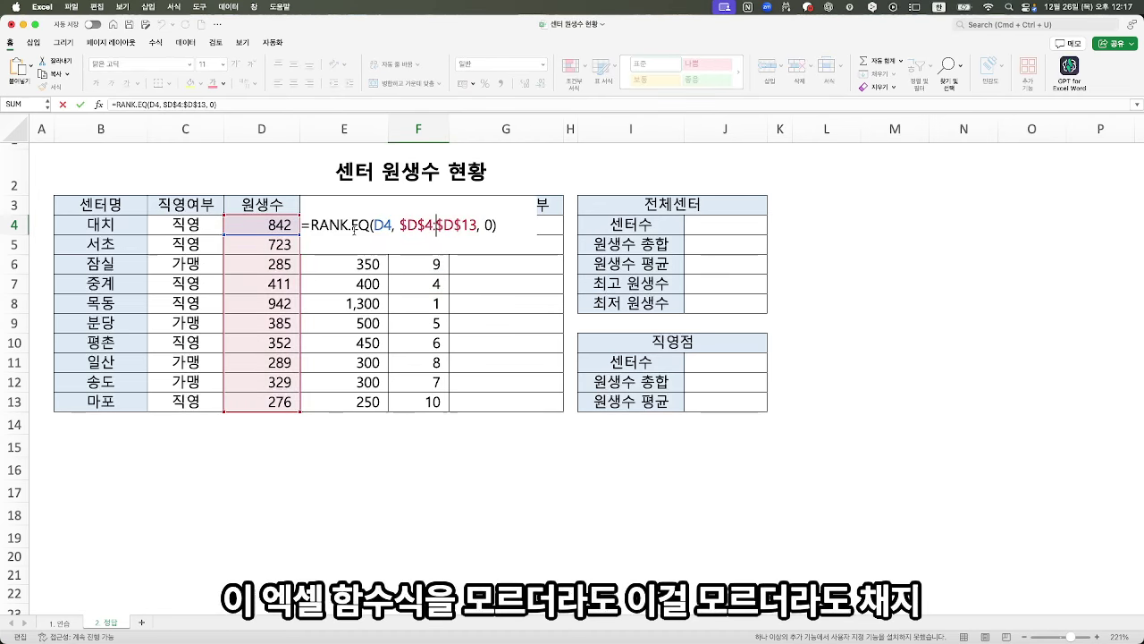
click(475, 285)
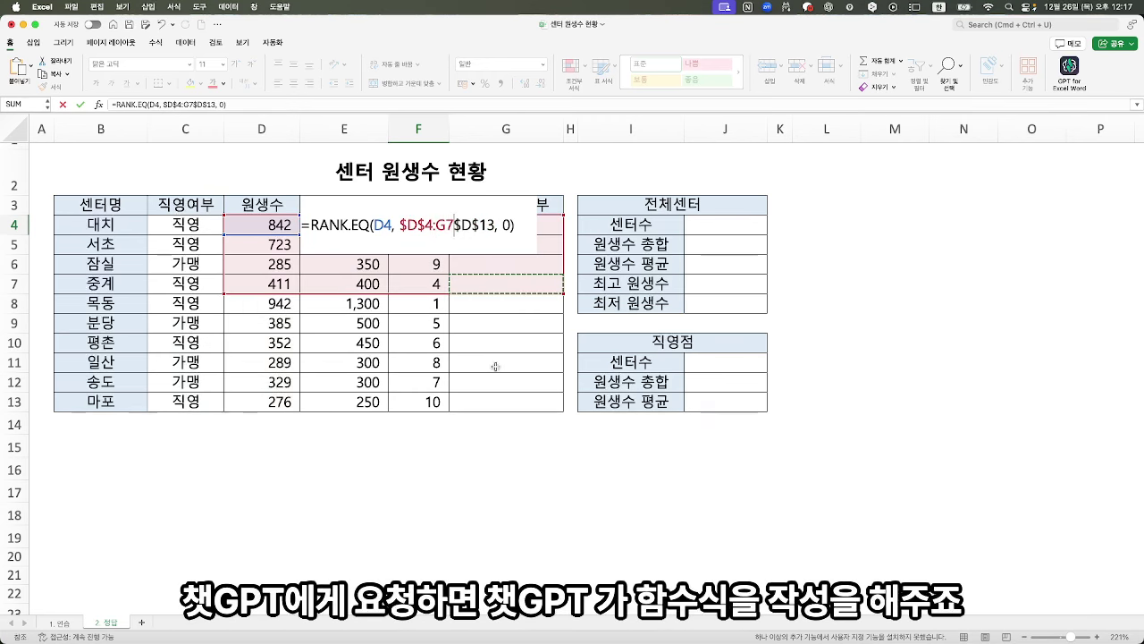
key(BackSpace)
key(BackSpace)
key(BackSpace)
key(BackSpace)
key(BackSpace)
key(BackSpace)
key(BackSpace)
key(Return)
key(Up)
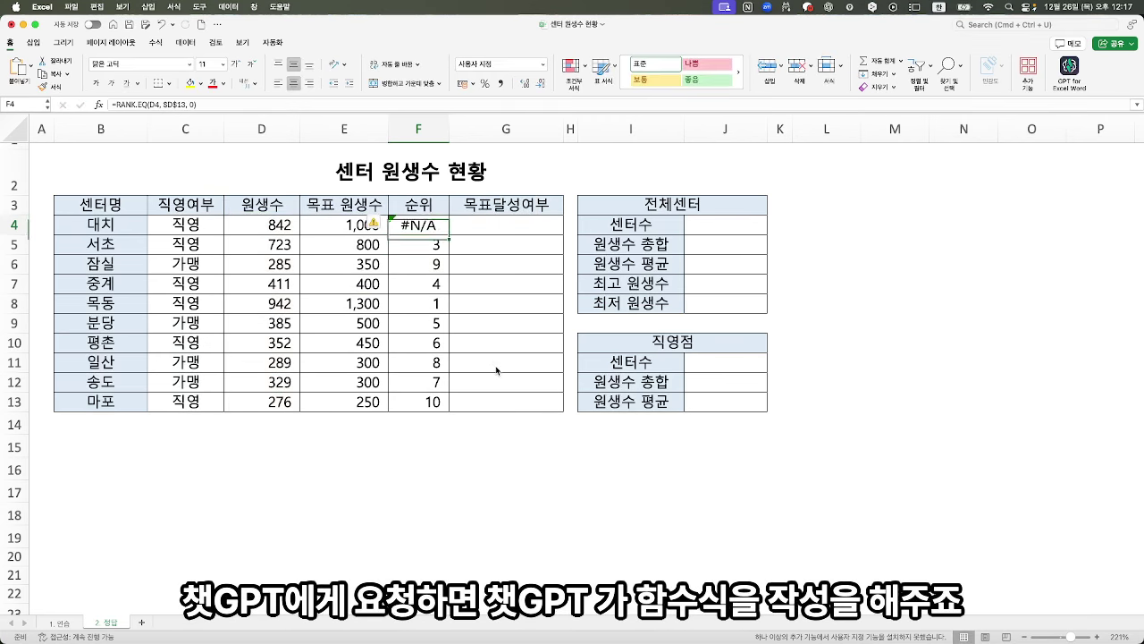
key(super+z)
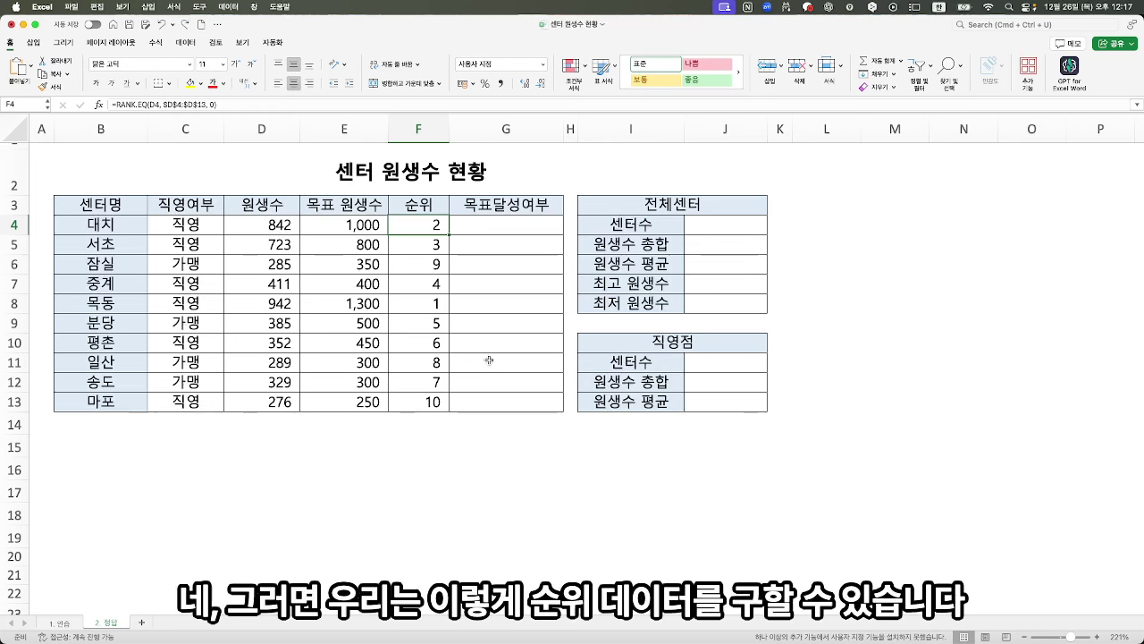
Examine the 순위 and 목표달성여부 columns, and compare the 목표 원생수 and 원생수 entries of the first centers.
mouse_move(420, 225)
mouse_down()
mouse_move(420, 381)
mouse_move(433, 404)
mouse_up()
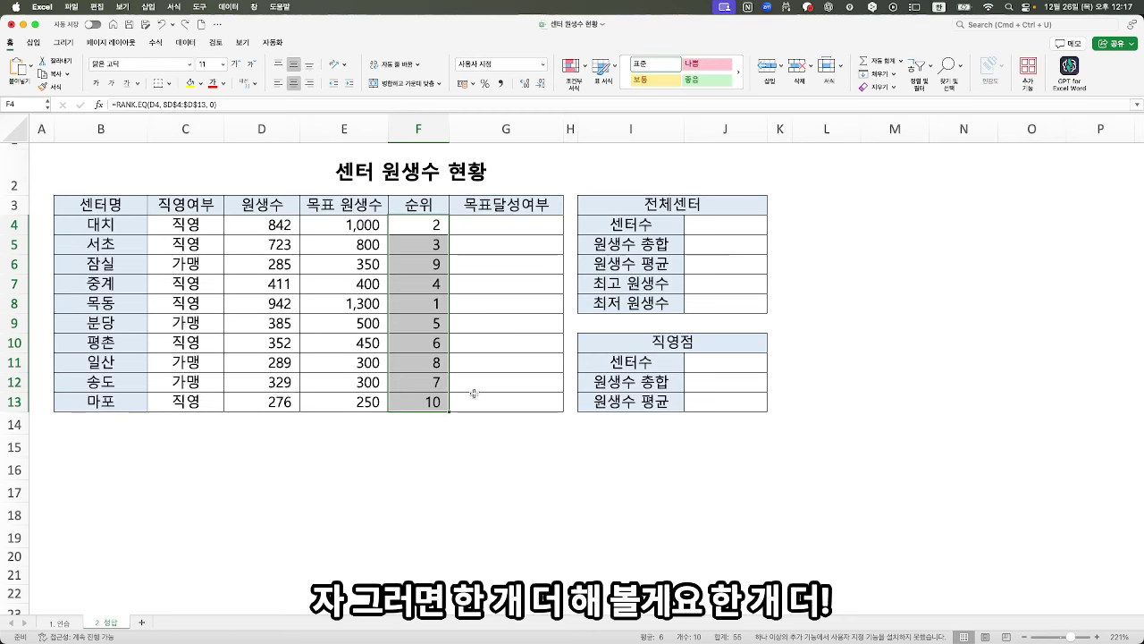
drag(523, 221, 525, 397)
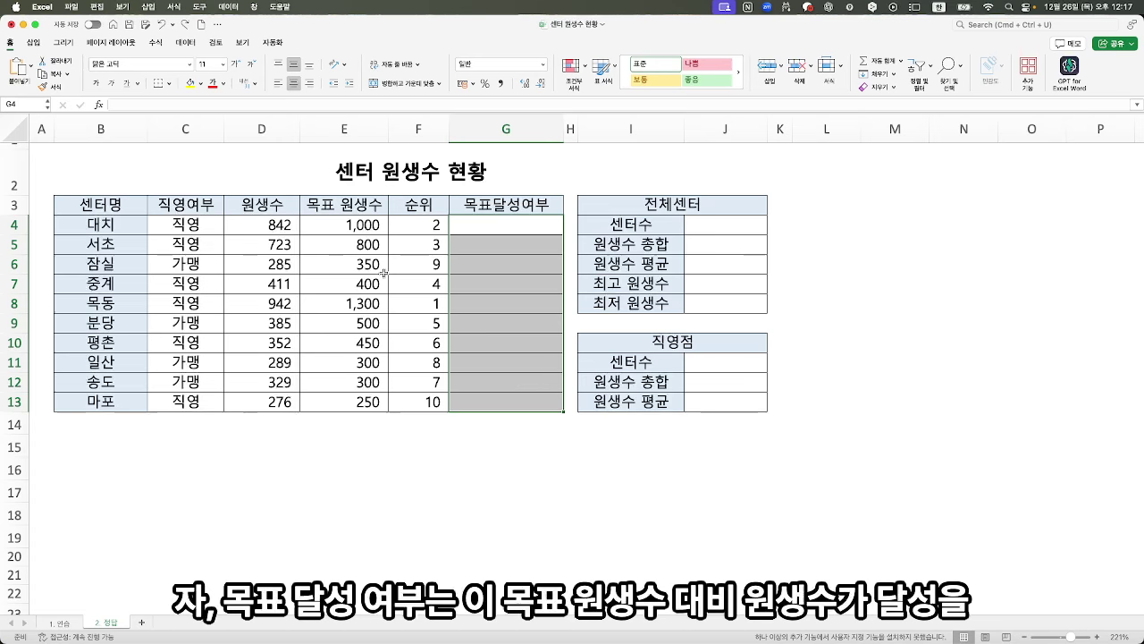
click(358, 224)
click(254, 224)
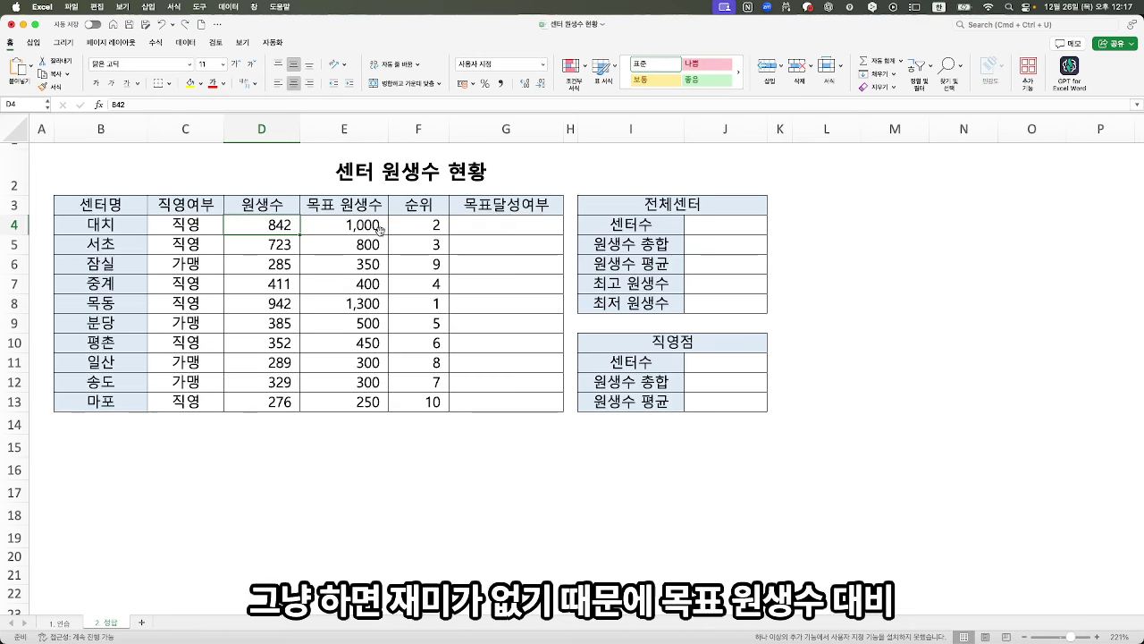
click(357, 226)
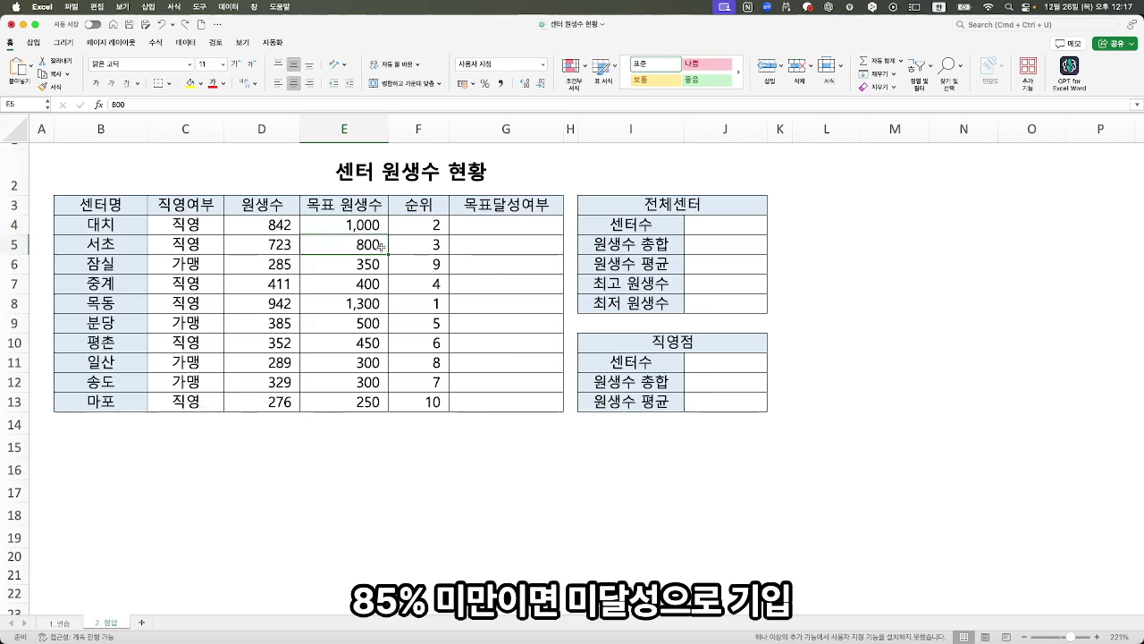
click(513, 249)
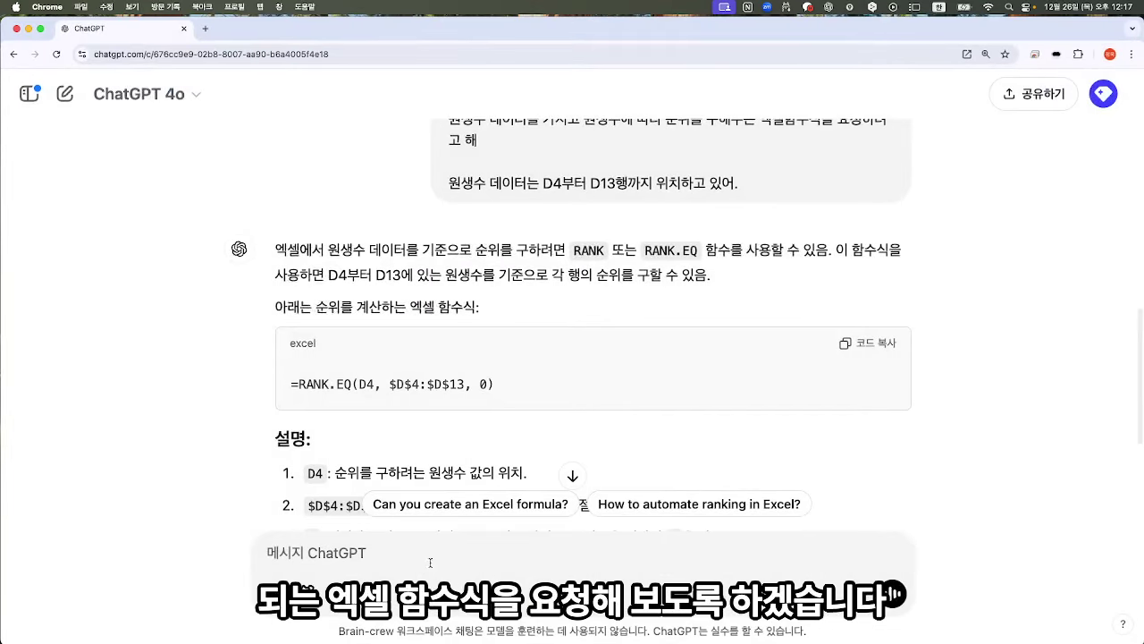
Switch to ChatGPT and begin a new message with "목표원생수 대비 85%이상이면 '달성'".
text(원생수)
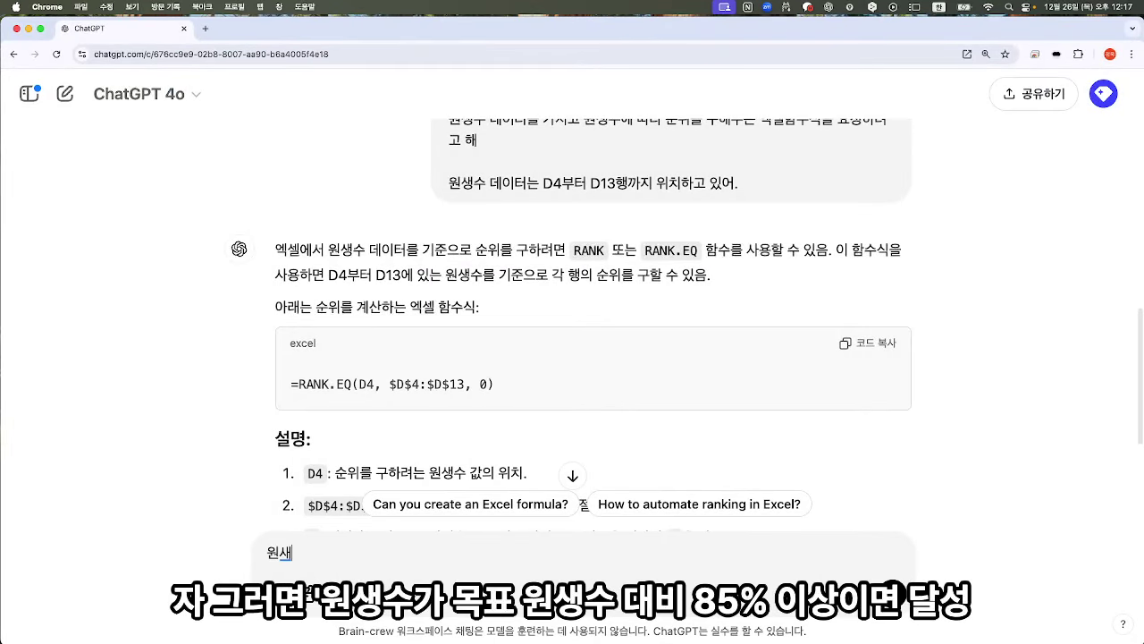
text(데이)
key(BackSpace)
key(BackSpace)
key(BackSpace)
key(BackSpace)
key(BackSpace)
text(목표)
text(원생수 대비 )
text(85%이상임)
text(면 'ㅁ)
text(달성')
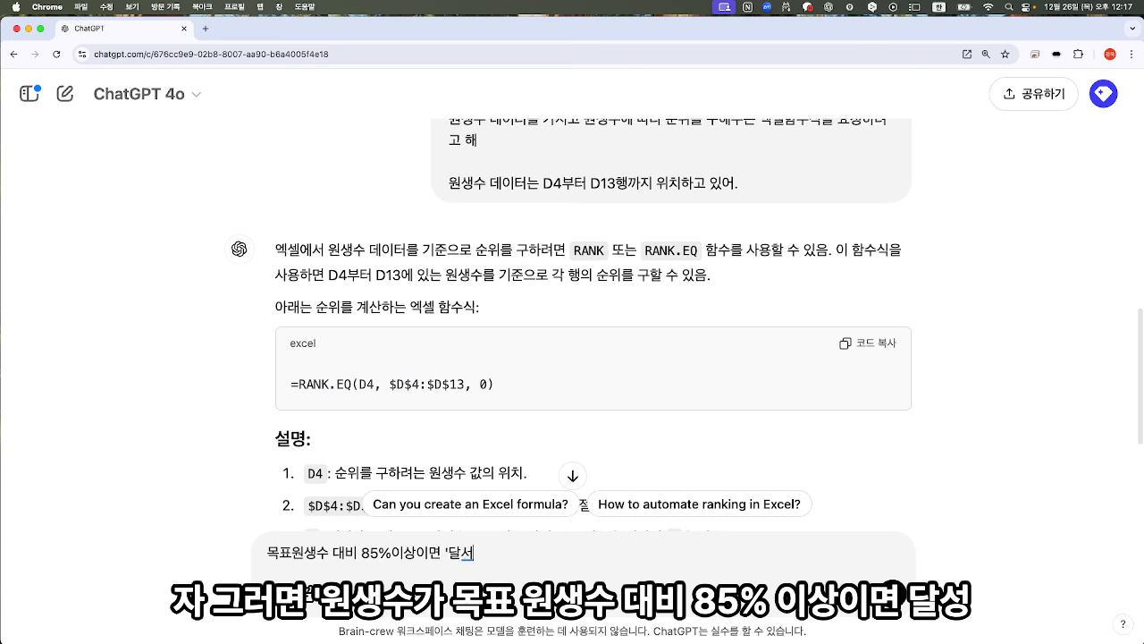
Complete the request sentence with "아니면 '미달성' 이라고 기입해주는 엑셀함수식을 작성해줘".
text( 아니면 '미달성' )
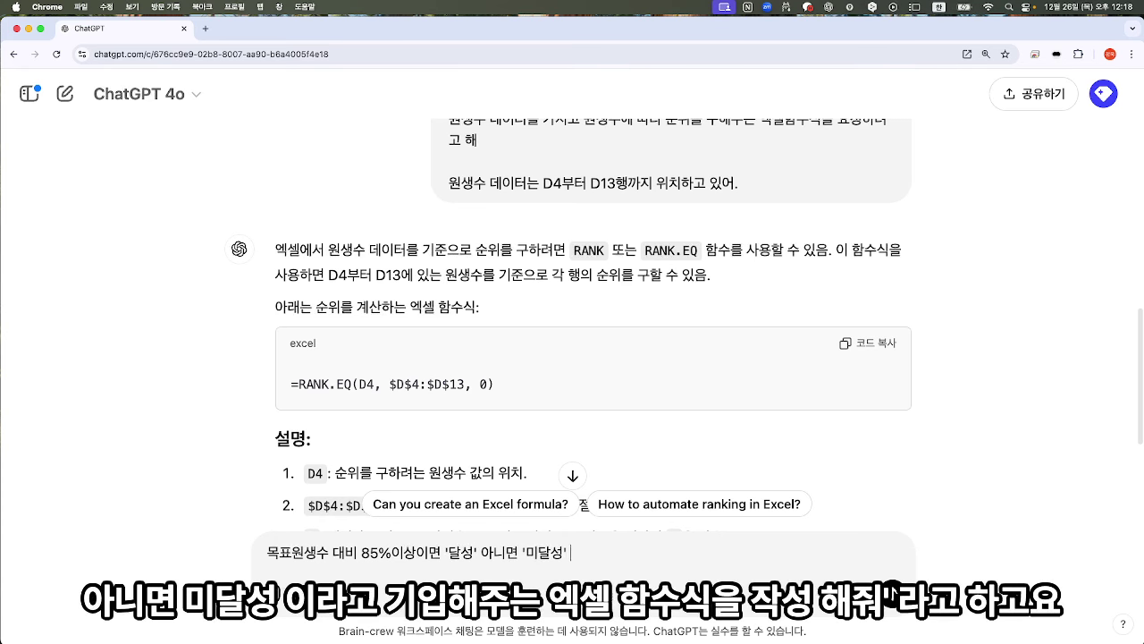
text(일라고 기)
text(입해주스)
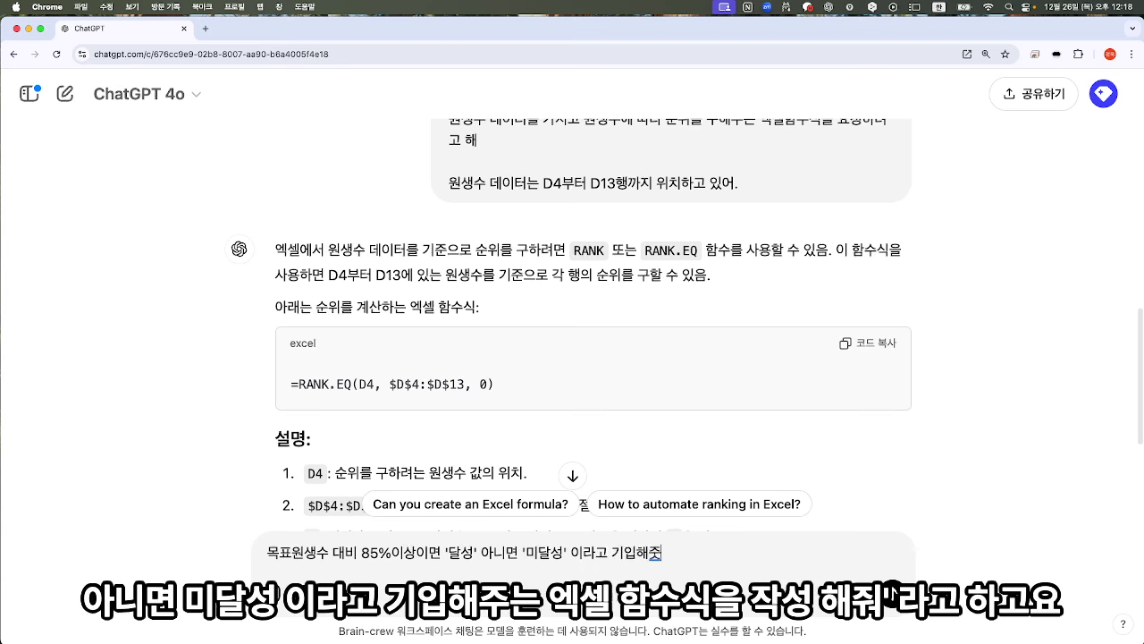
text(는 엑셀함수식ㅇ)
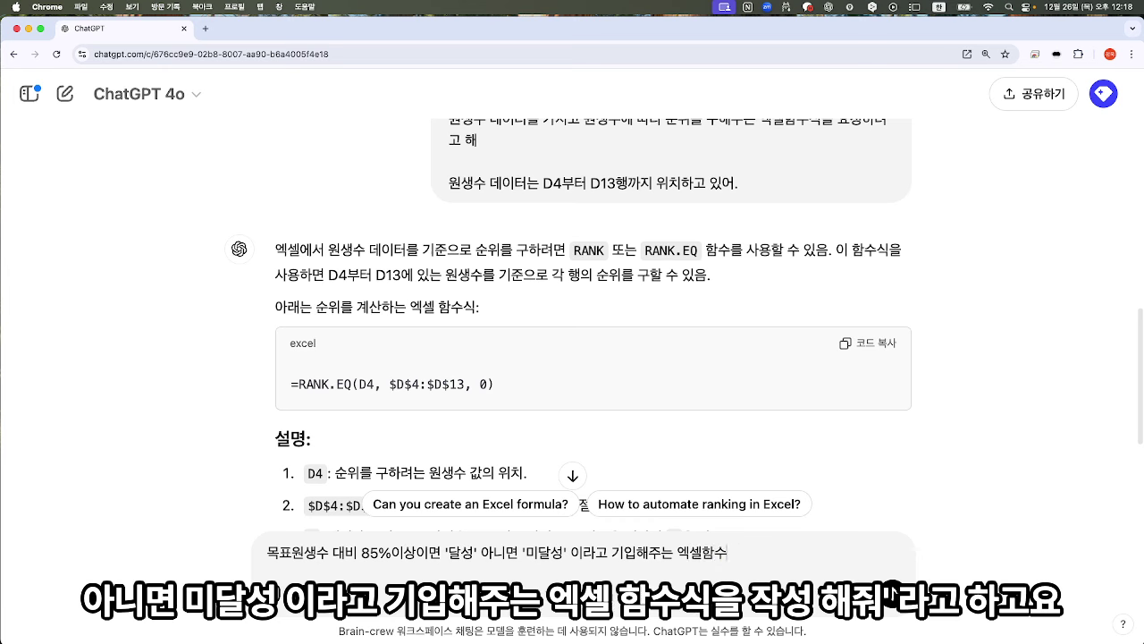
text(을 작성)
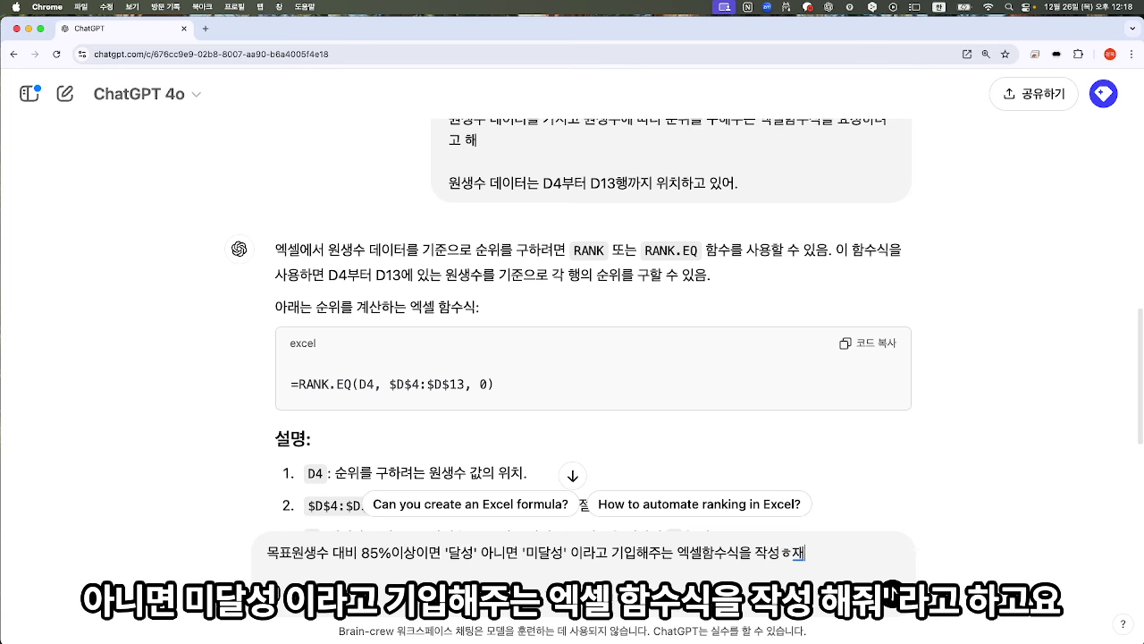
text(해줘)
Start a second paragraph in the message with "원생수데이터는 D4부터 D13까지 위치해있고,".
key(shift+Return)
text(원생)
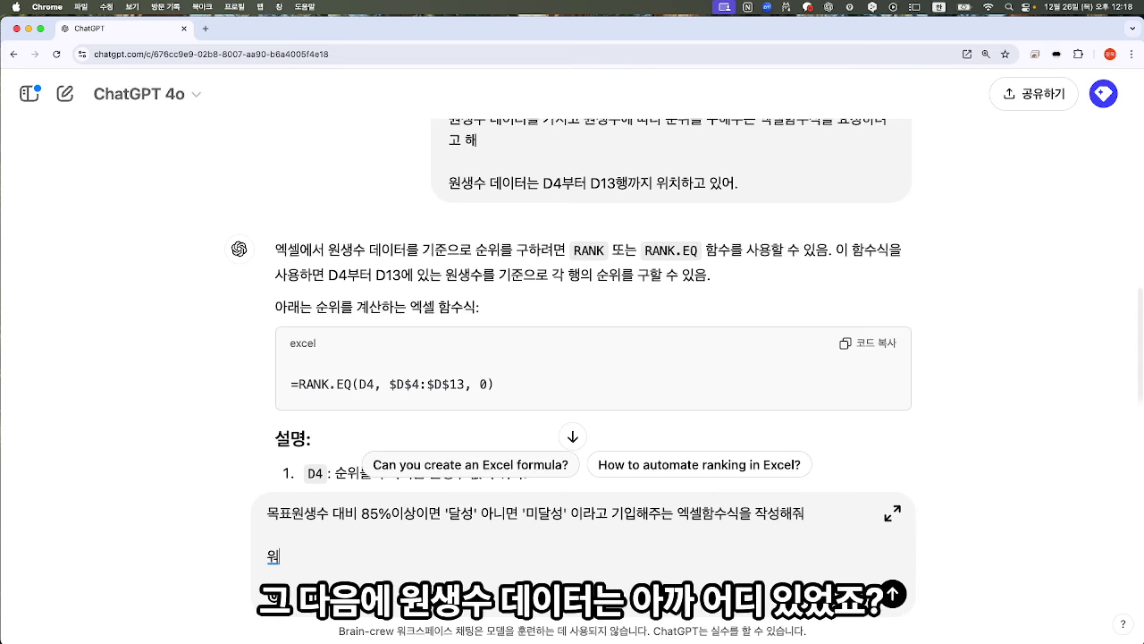
text(수데이터는 D4qns)
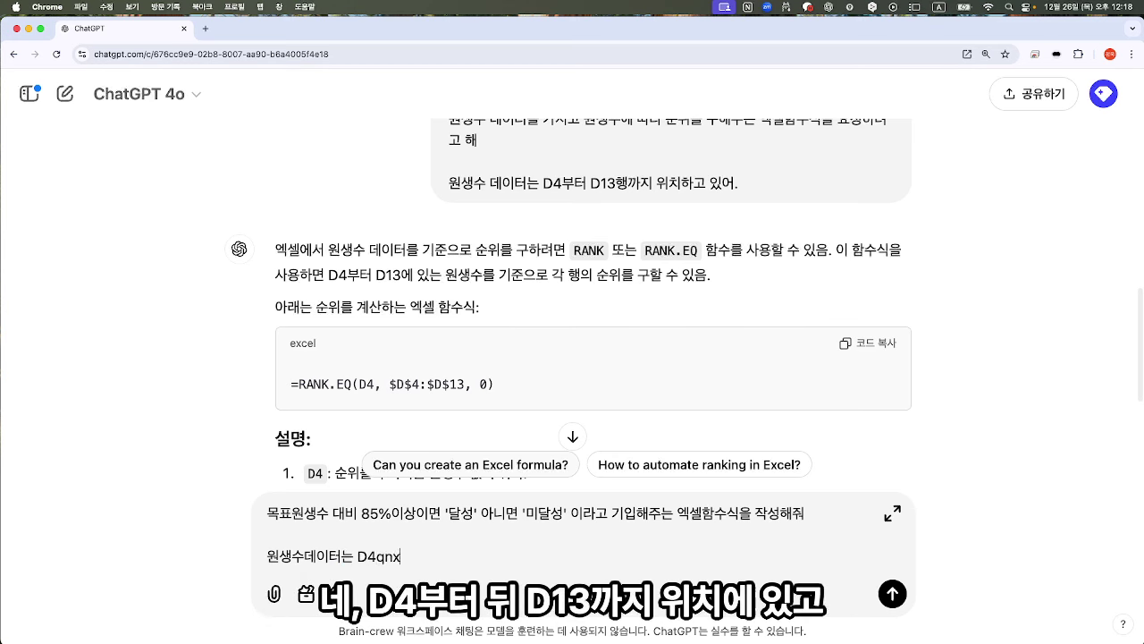
key(BackSpace)
key(BackSpace)
key(BackSpace)
text(부터 D13까지 위치해)
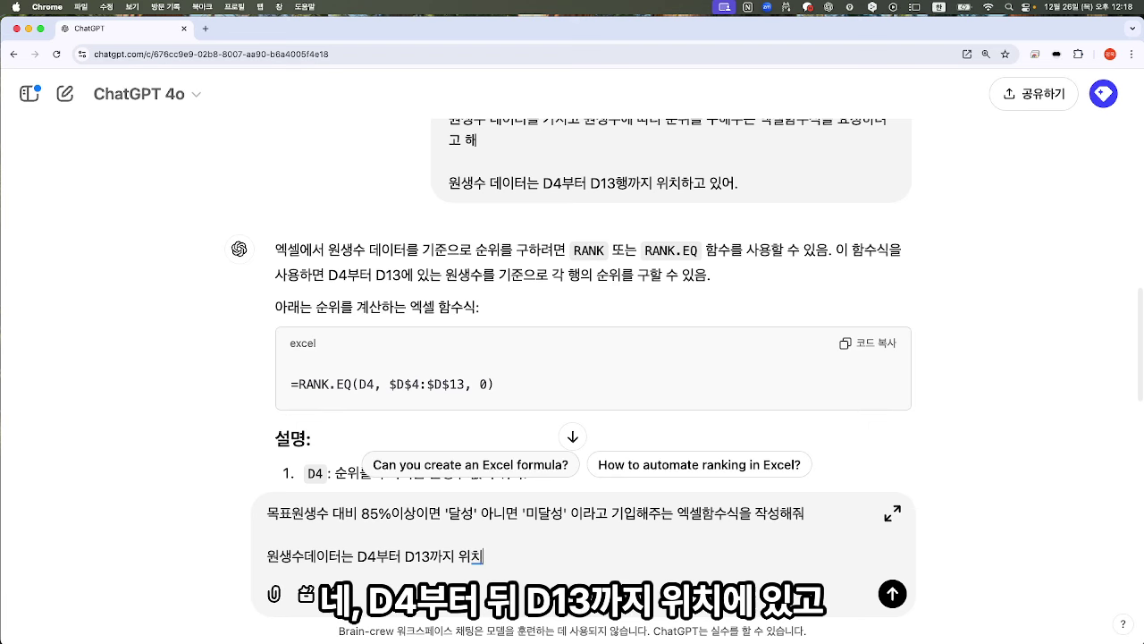
text(있고,)
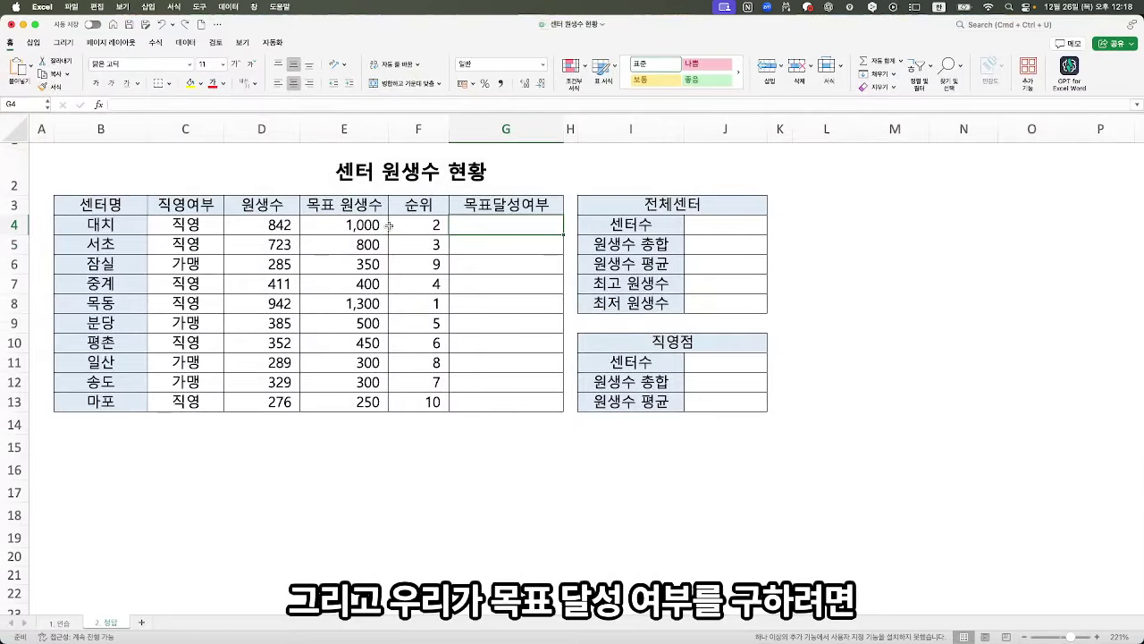
Check the 목표 원생수 range in Excel, add "목표 원생수 데이터는 E4부터 E13까지 위치해있어" to the ChatGPT message, and send it.
drag(367, 214, 345, 403)
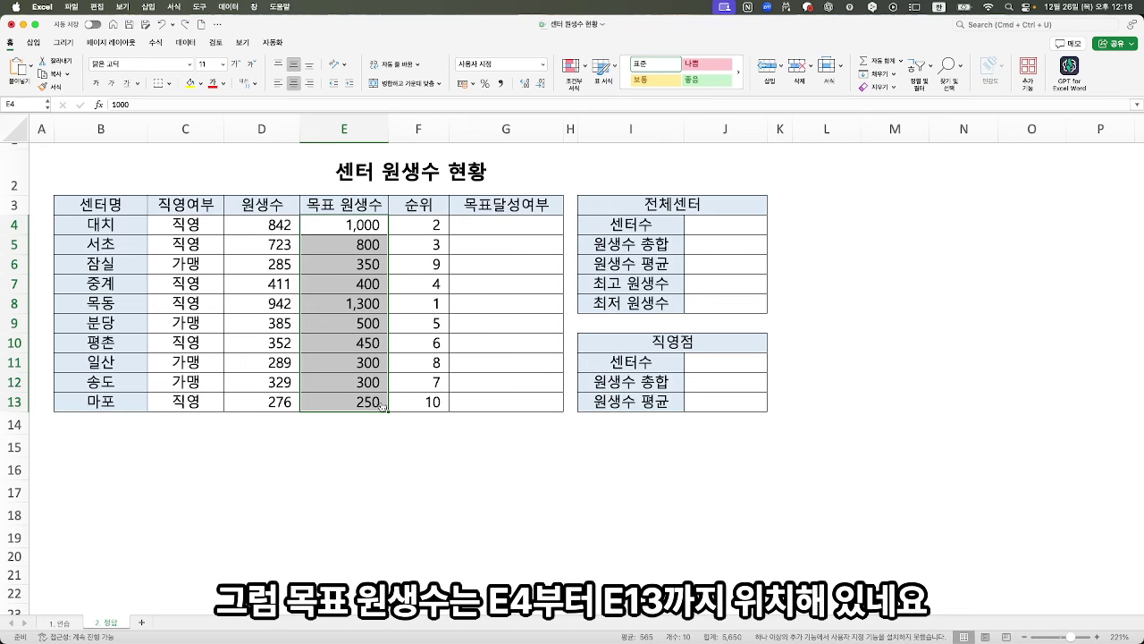
key(super+Tab)
text(목표)
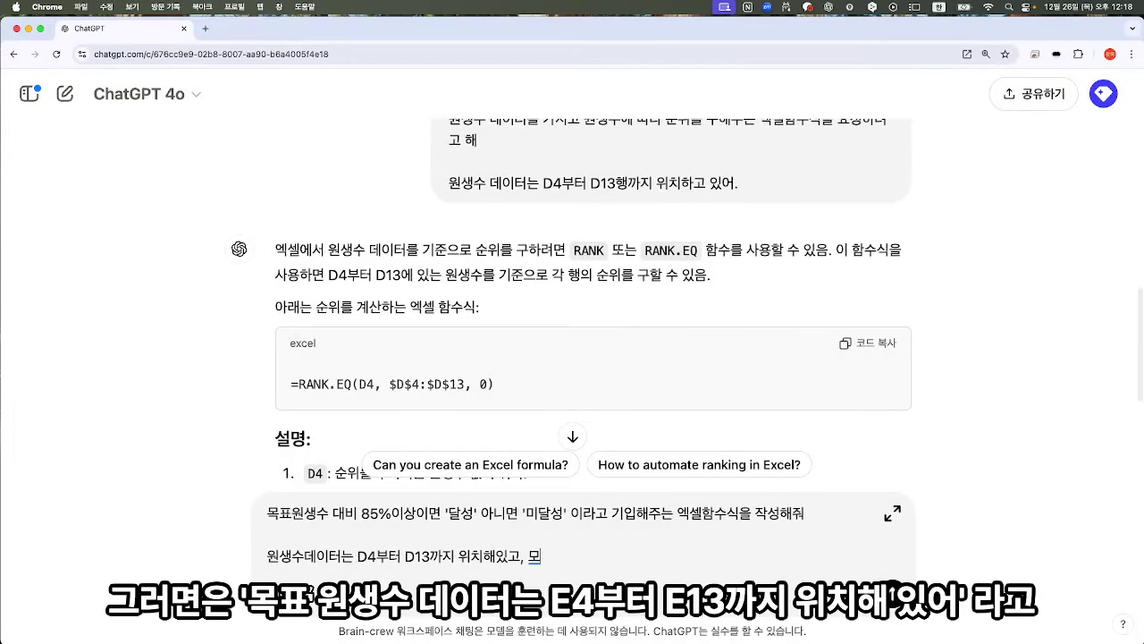
text( 원생수 뎅)
text(이터는 E)
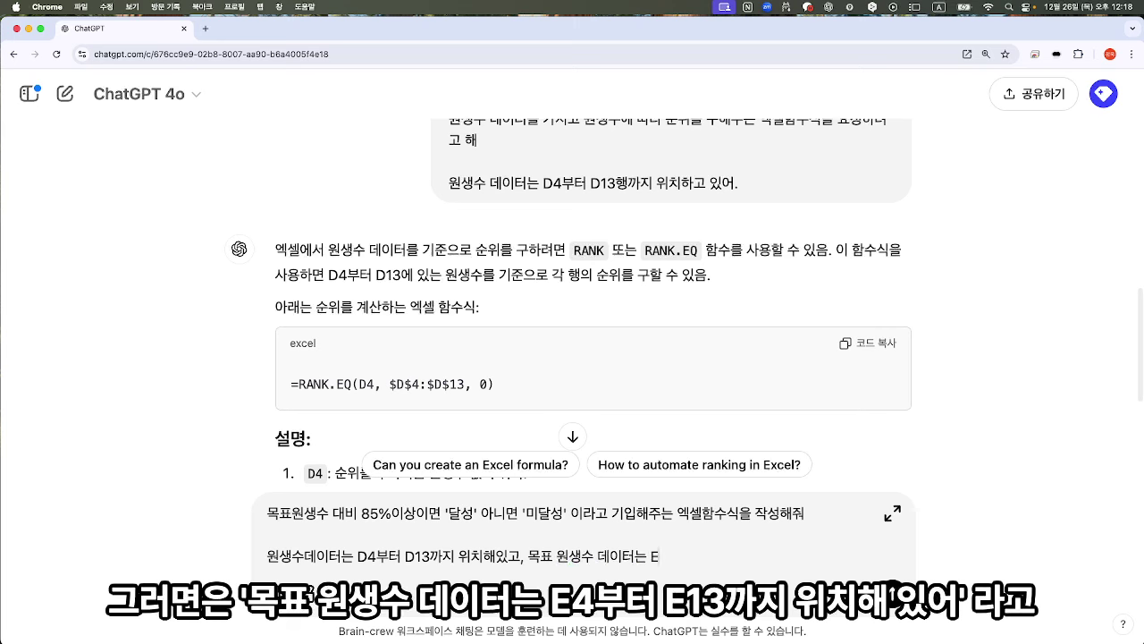
text(4)
text(부터 E12)
text(Rk)
key(BackSpace)
key(BackSpace)
key(Caps_Lock)
text(까지 위치해이)
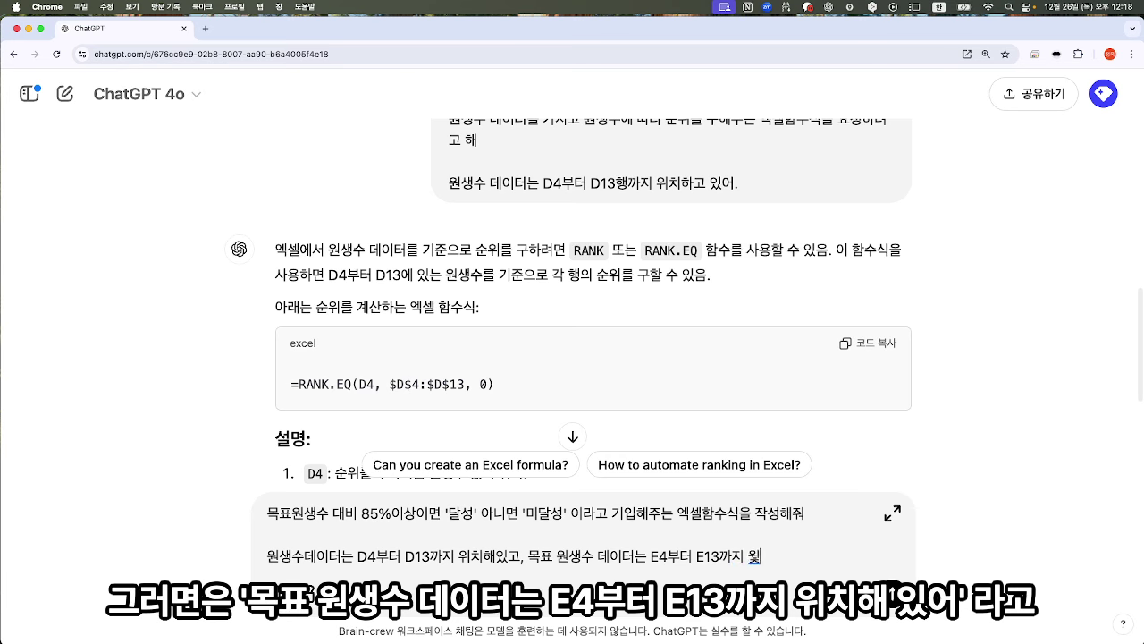
text(어)
key(Return)
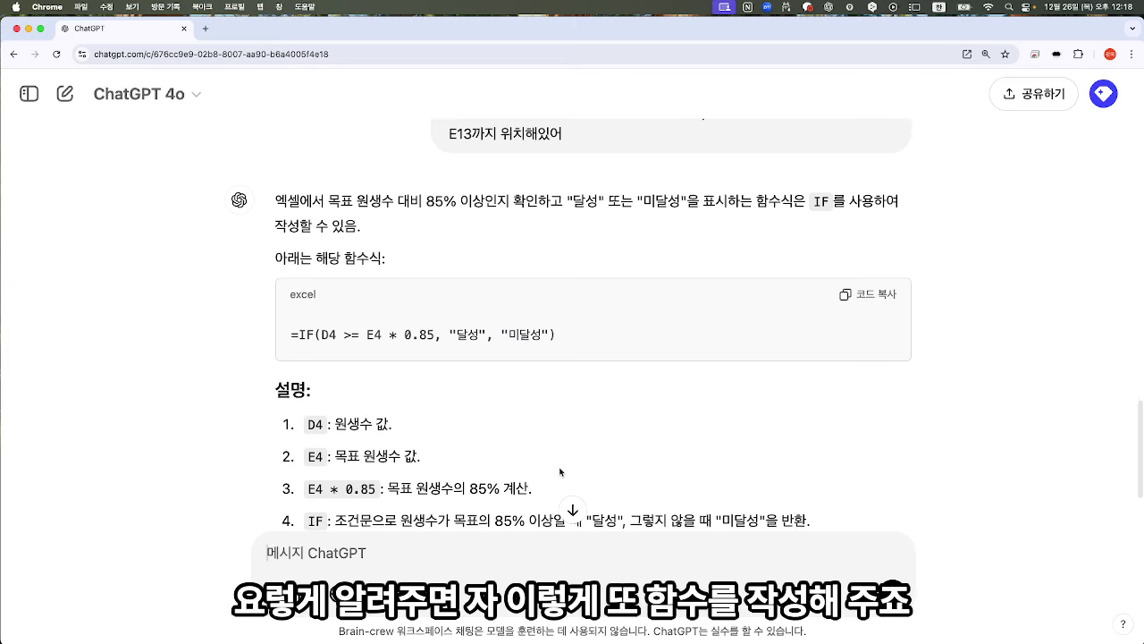
Review ChatGPT's explanation of the target-achievement formula and copy the IF formula from its reply.
scroll(537, 396, down, 3)
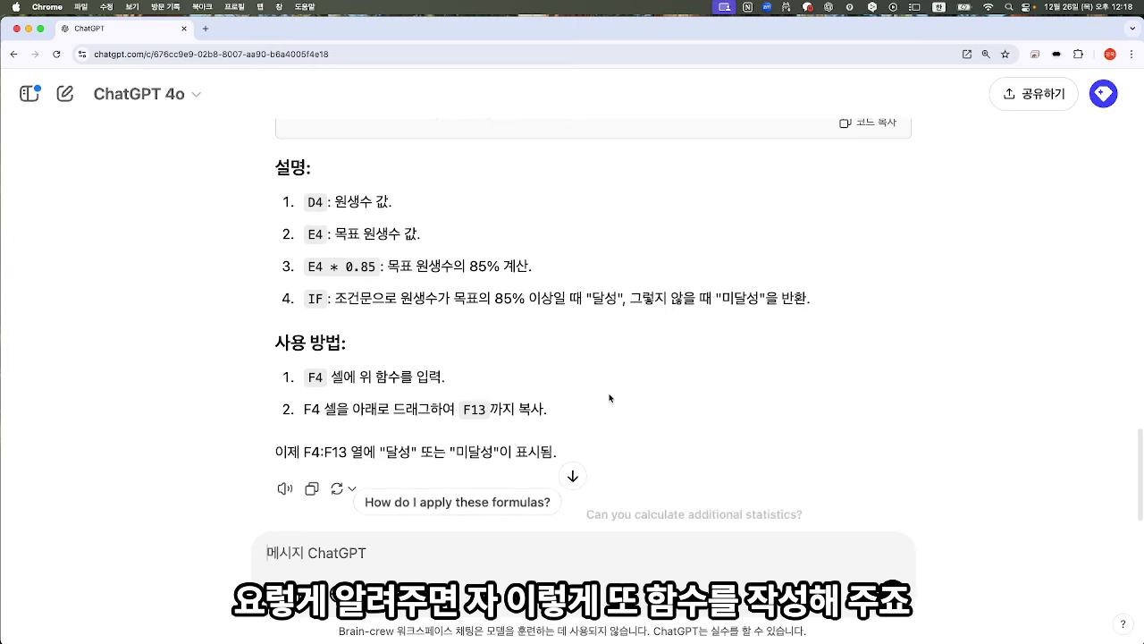
scroll(645, 365, up, 1)
click(864, 168)
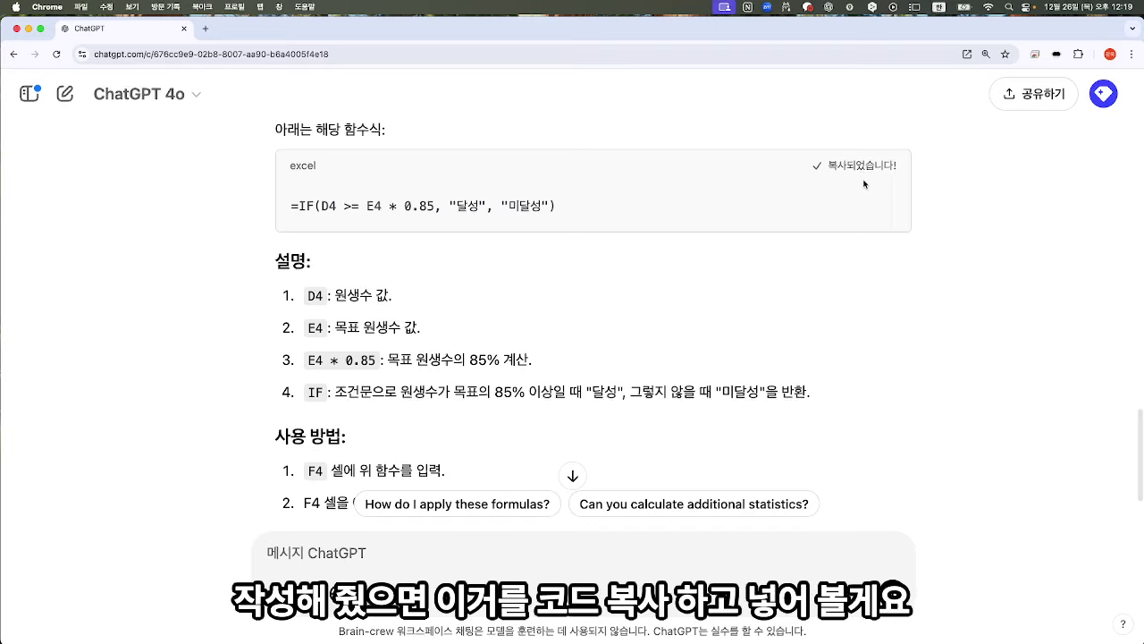
In Excel, enter =IF(D4 >= E4 * 0.85, "달성", "미달성") in cell G4 and fill it down to G13.
key(super+Tab)
double_click(523, 228)
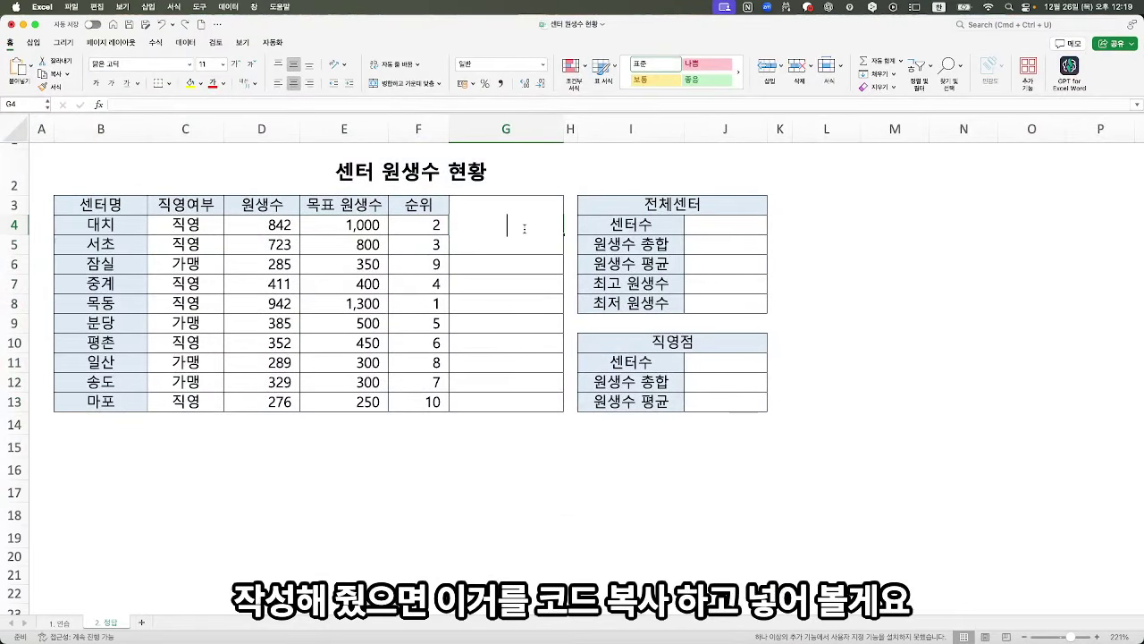
key(super+v)
key(Return)
click(554, 231)
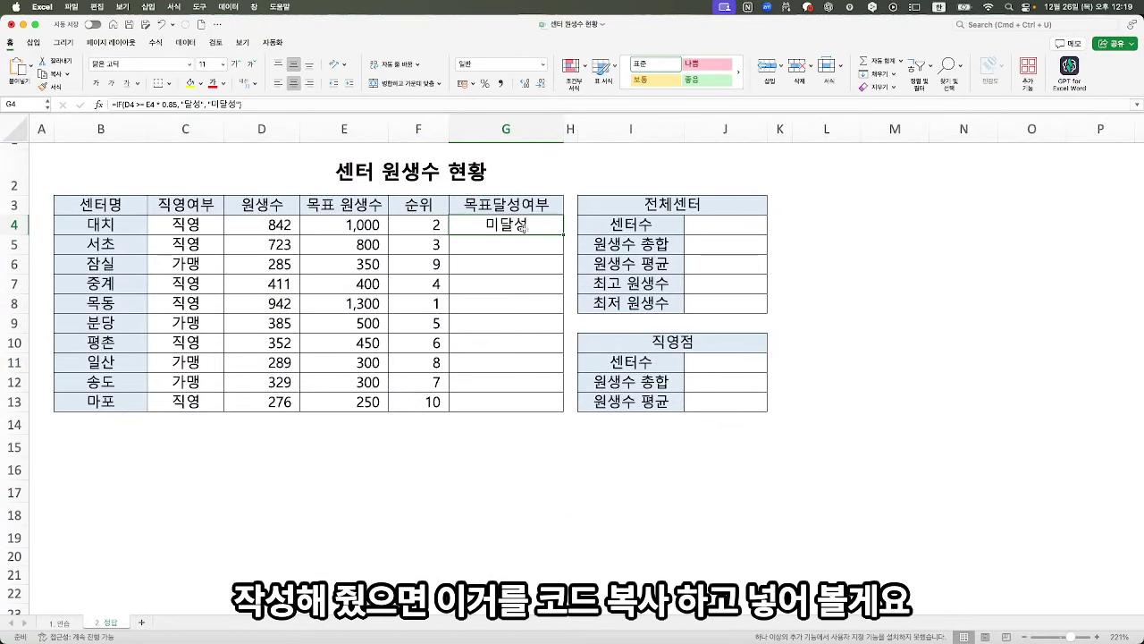
drag(560, 234, 542, 403)
click(517, 305)
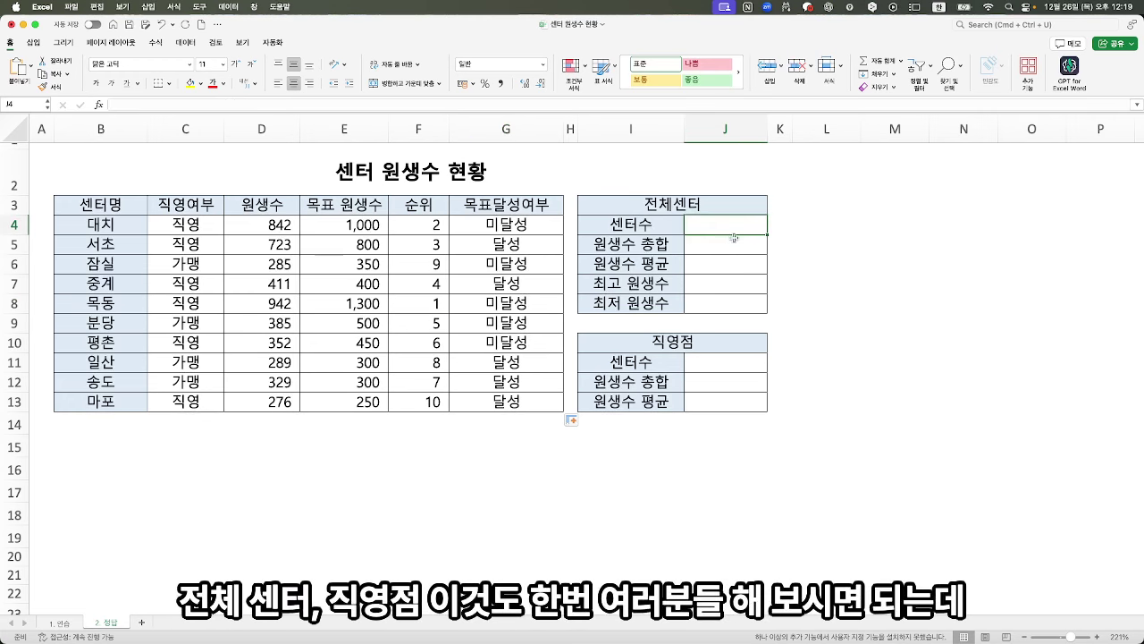
Look over the 전체센터 and 직영점 summary tables to identify which center and student-count figures need formulas.
click(738, 280)
click(739, 365)
click(738, 384)
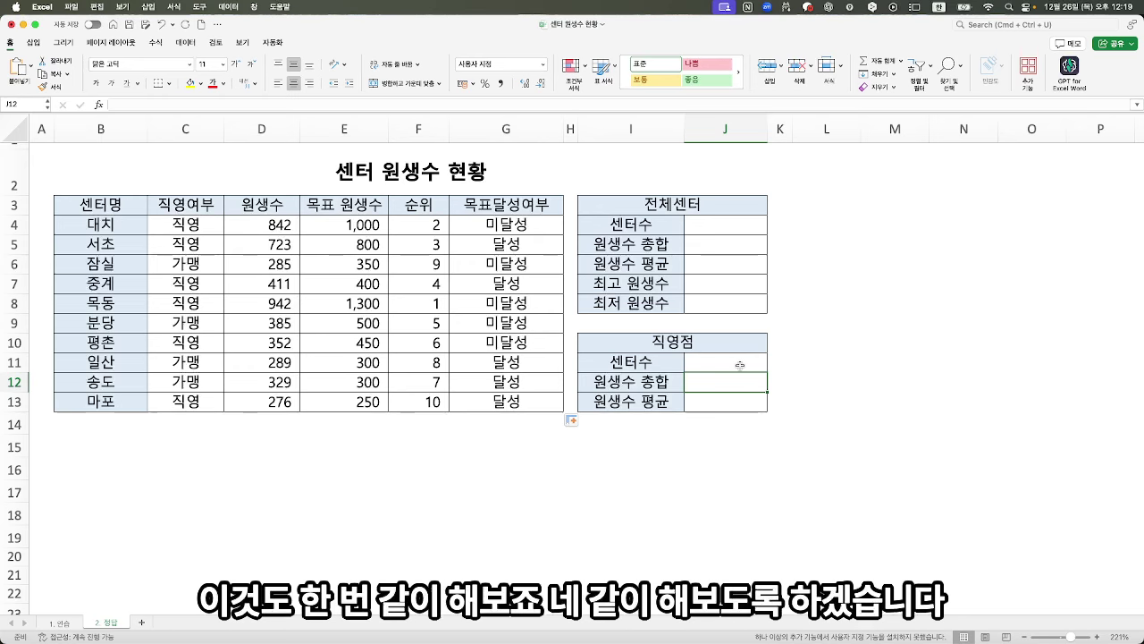
click(728, 303)
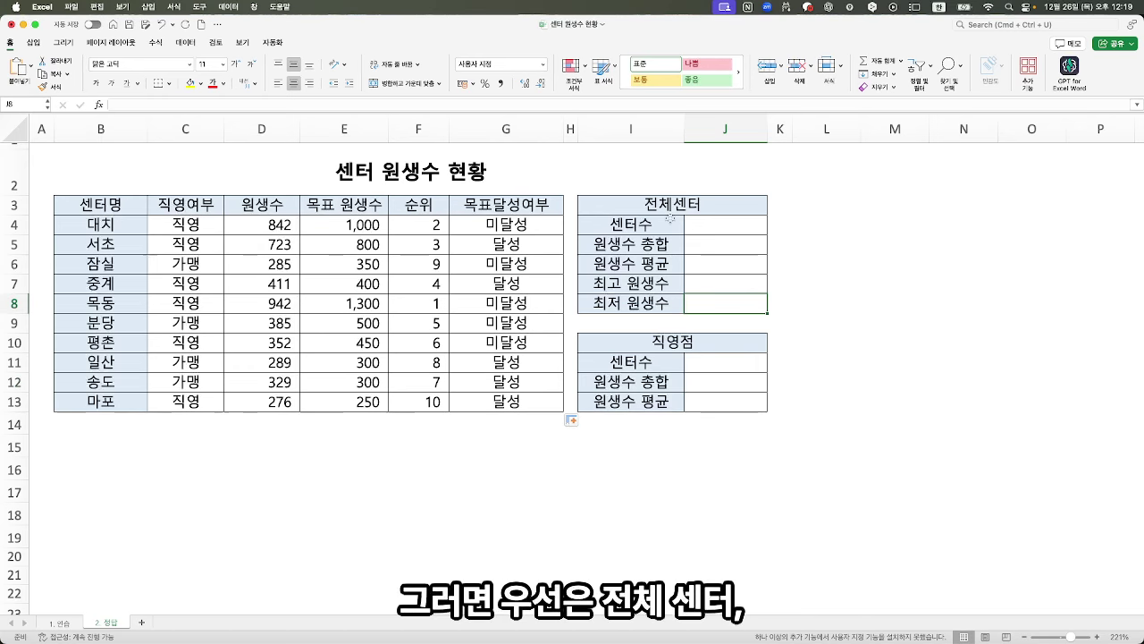
click(725, 222)
click(713, 212)
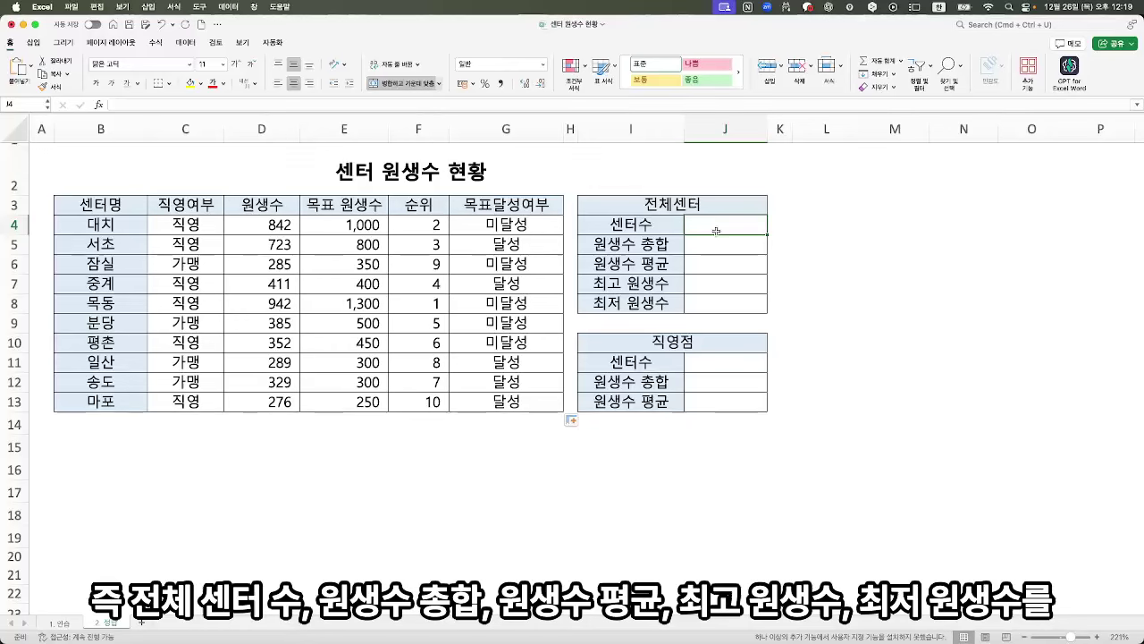
click(725, 225)
click(728, 245)
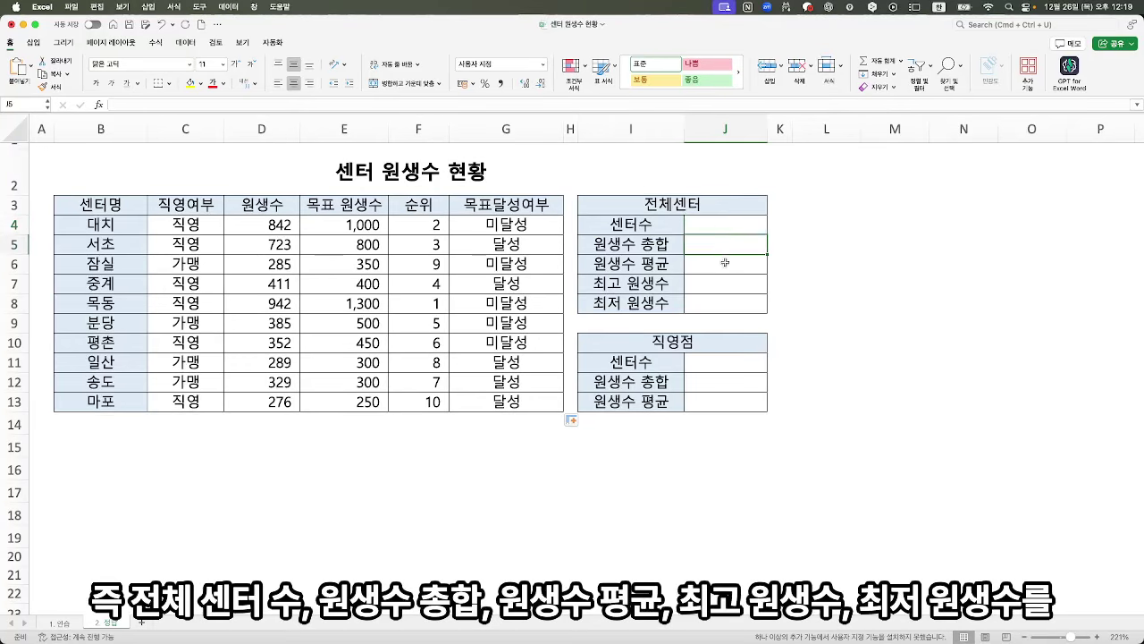
click(728, 263)
click(727, 288)
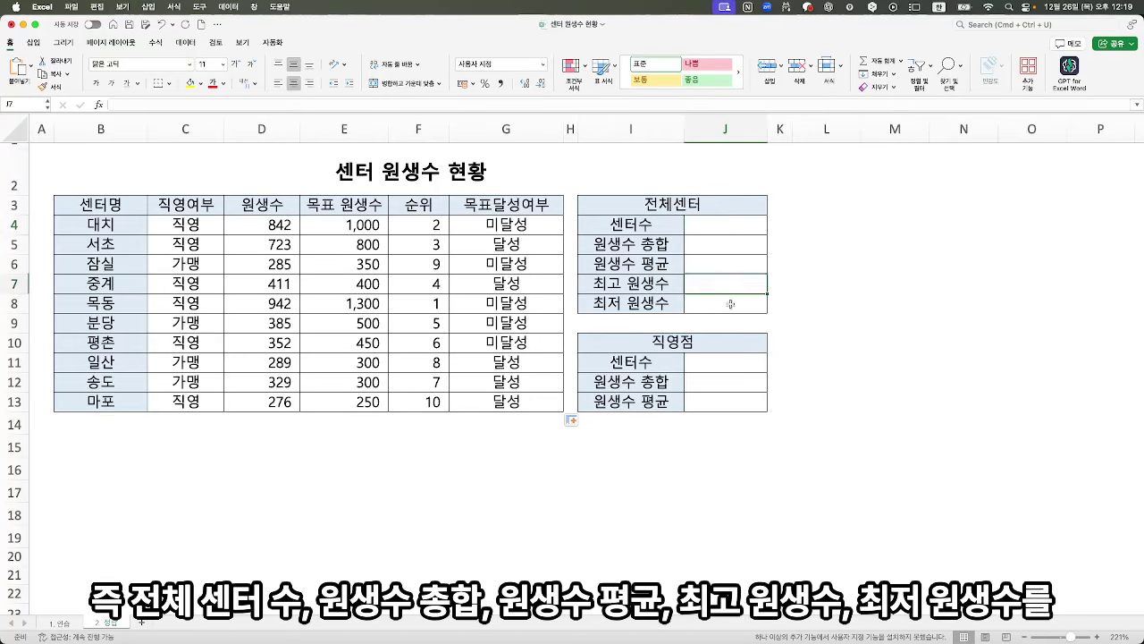
click(730, 304)
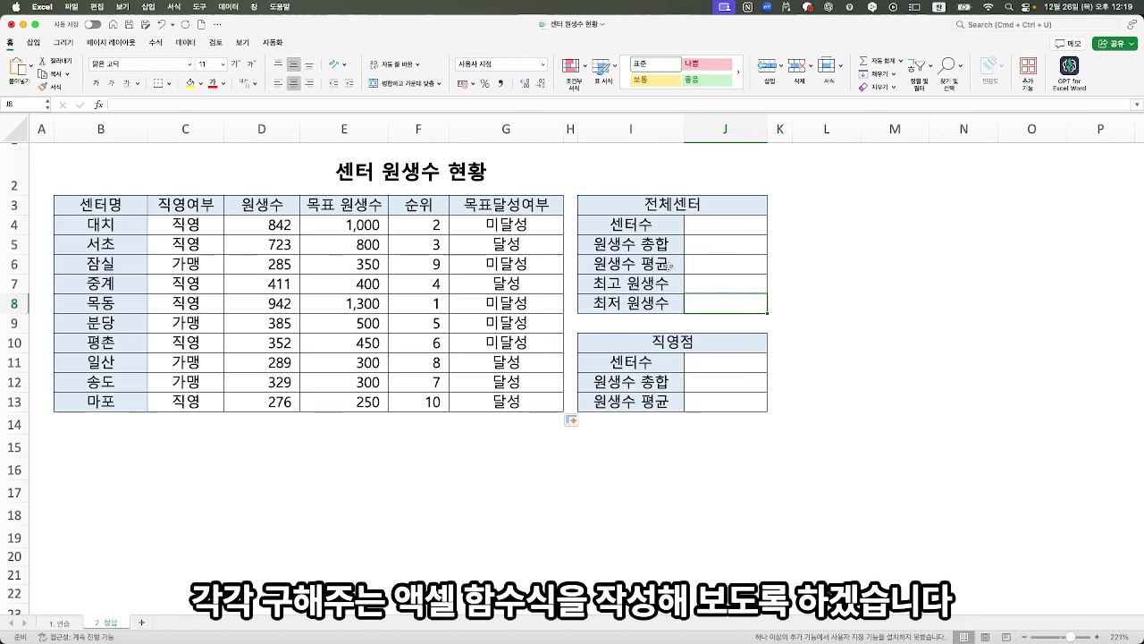
In Excel, copy the five 전체센터 labels in I4:I8, from 센터수 to 최저 원생수.
key(super+Tab)
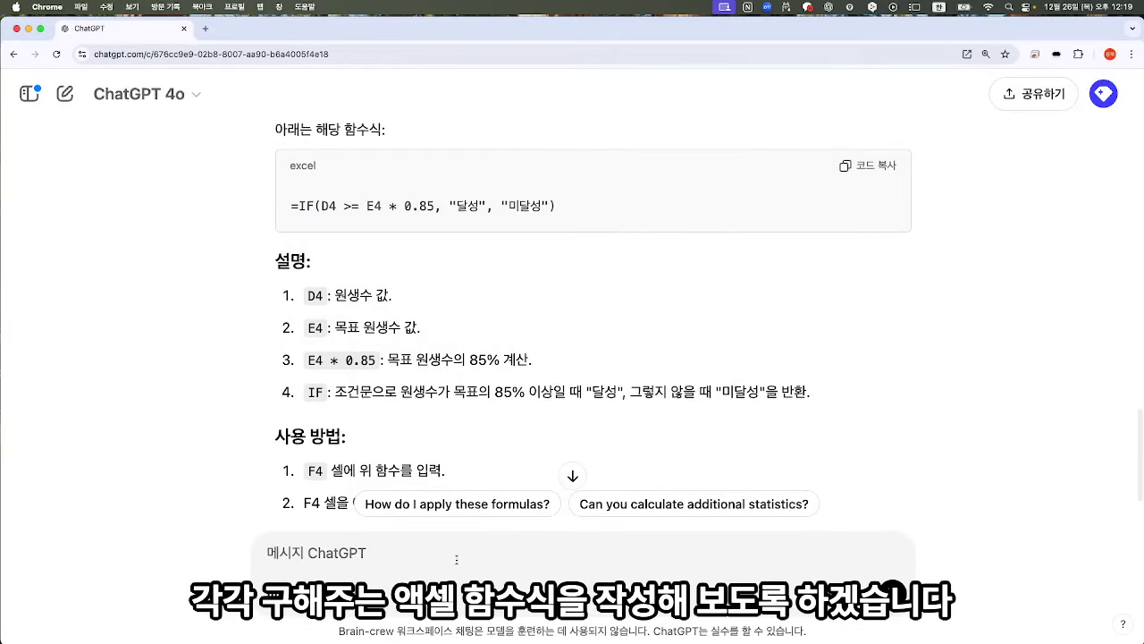
key(super+Tab)
drag(630, 225, 630, 303)
key(ctrl+c)
Look over the 전체센터 labels and check which cells, D4 to D13, hold the 원생수 data they depend on.
click(662, 244)
click(665, 263)
click(671, 286)
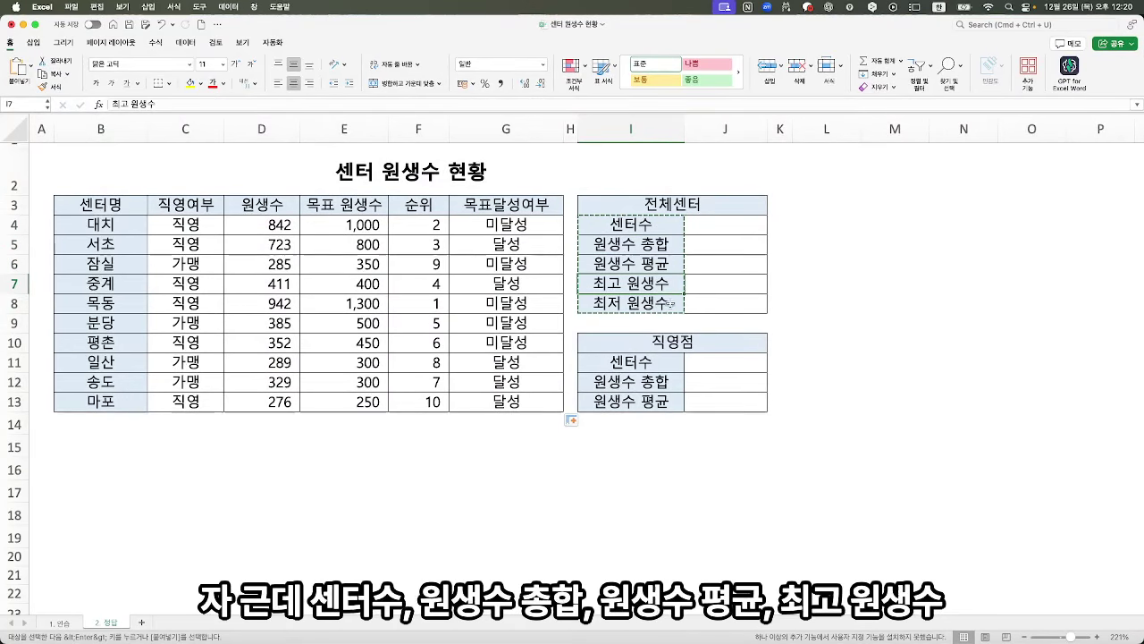
click(670, 306)
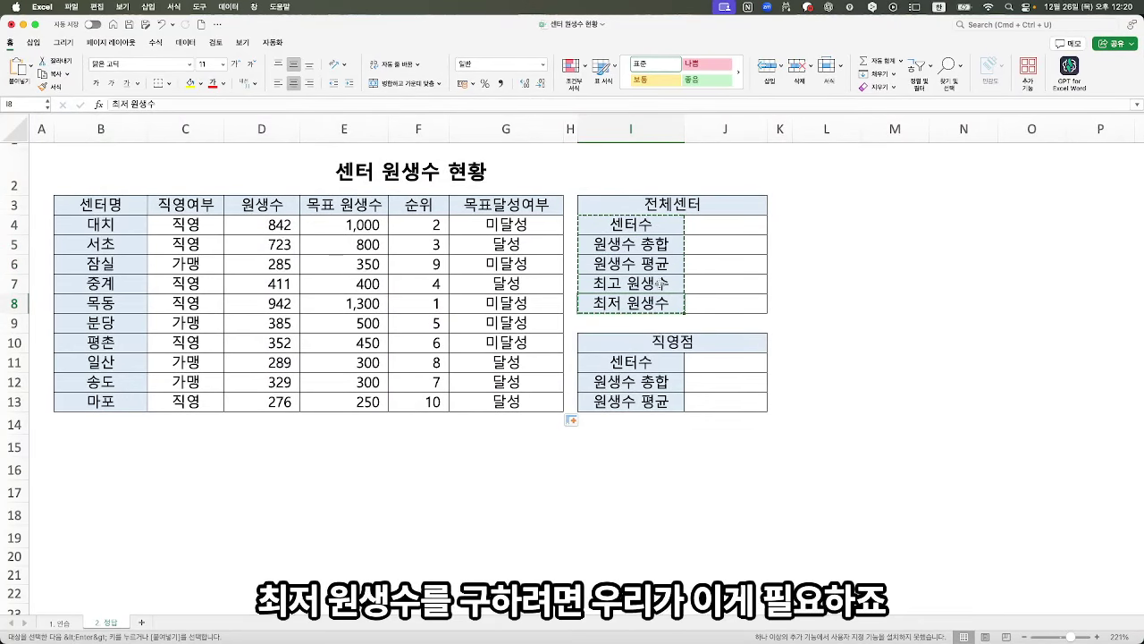
click(281, 226)
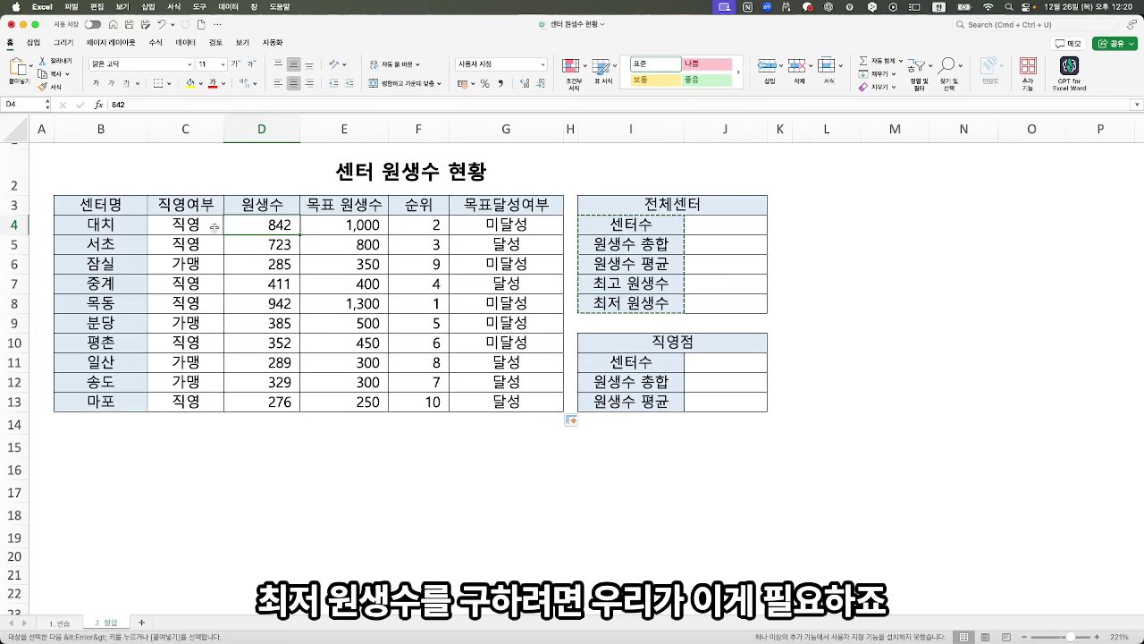
drag(281, 226, 234, 399)
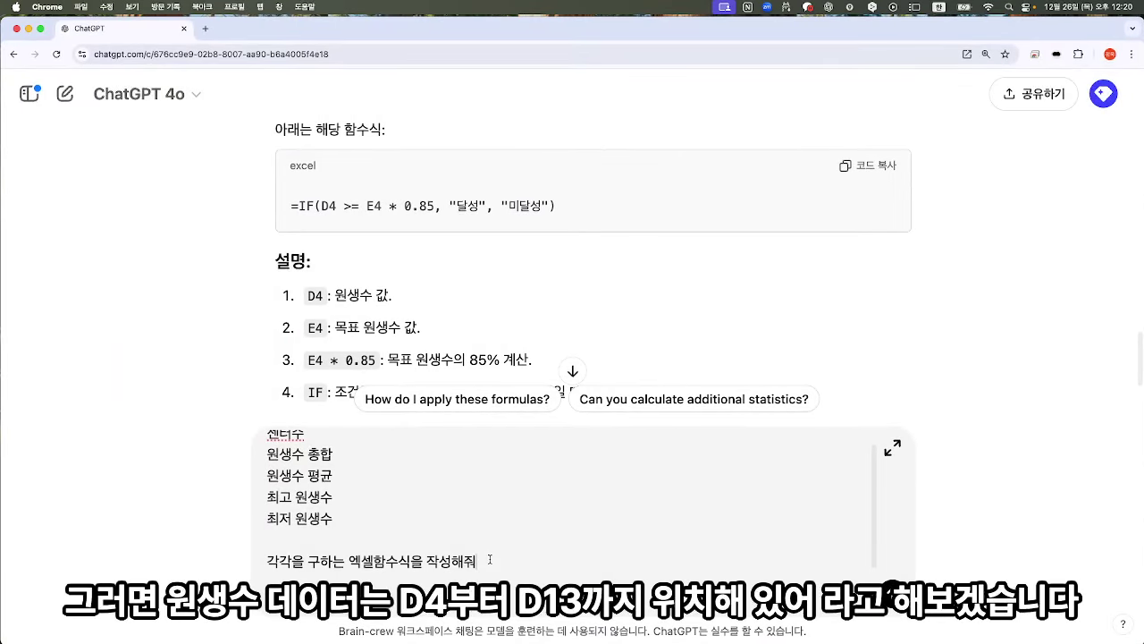
In the ChatGPT message, add a separate line below the request stating "원생수 데이터는 D4부터 D13까지 위치".
key(shift+Return)
key(shift+Return)
text(원생수 )
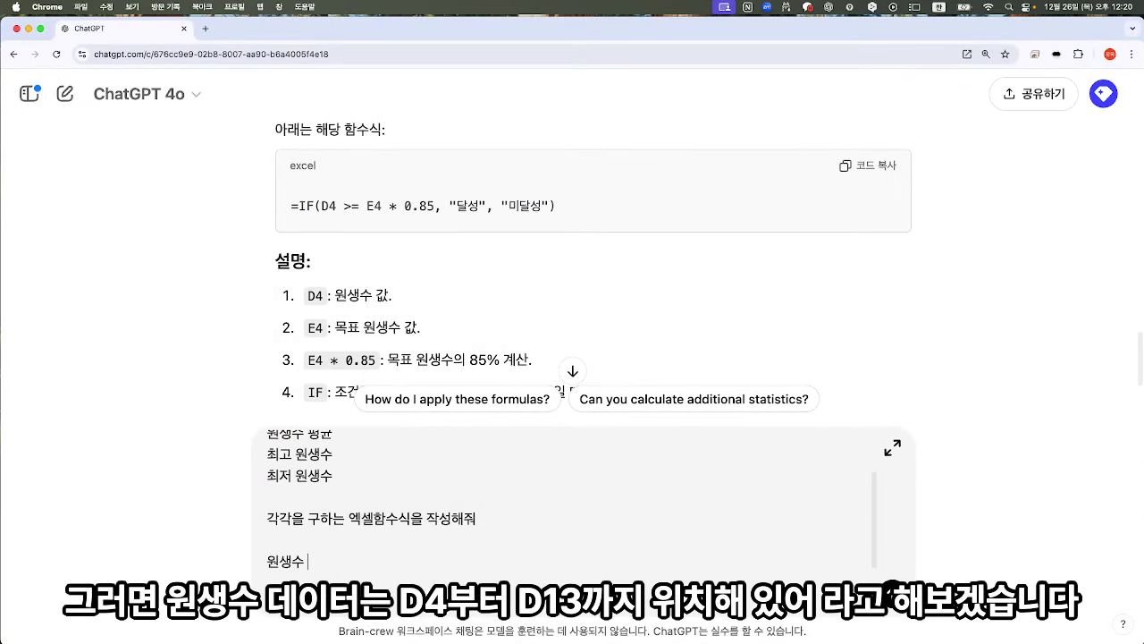
text(데이터는 D)
text(3)
text(부터 D13Rk)
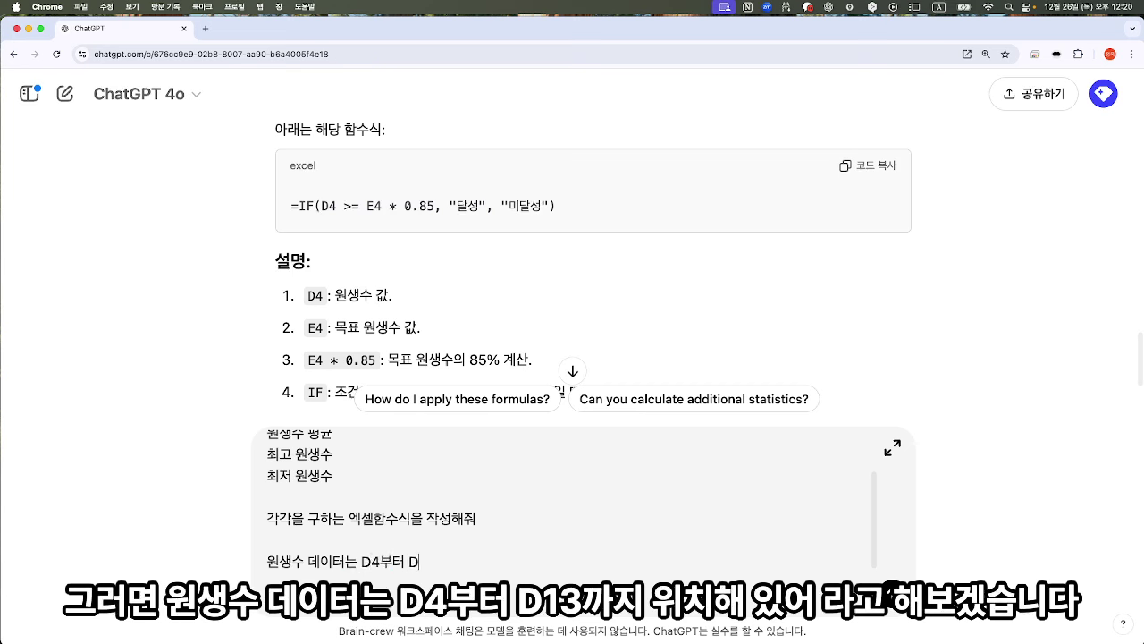
key(BackSpace)
key(BackSpace)
text(Rkw)
key(BackSpace)
key(BackSpace)
key(BackSpace)
text(R까지 위치)
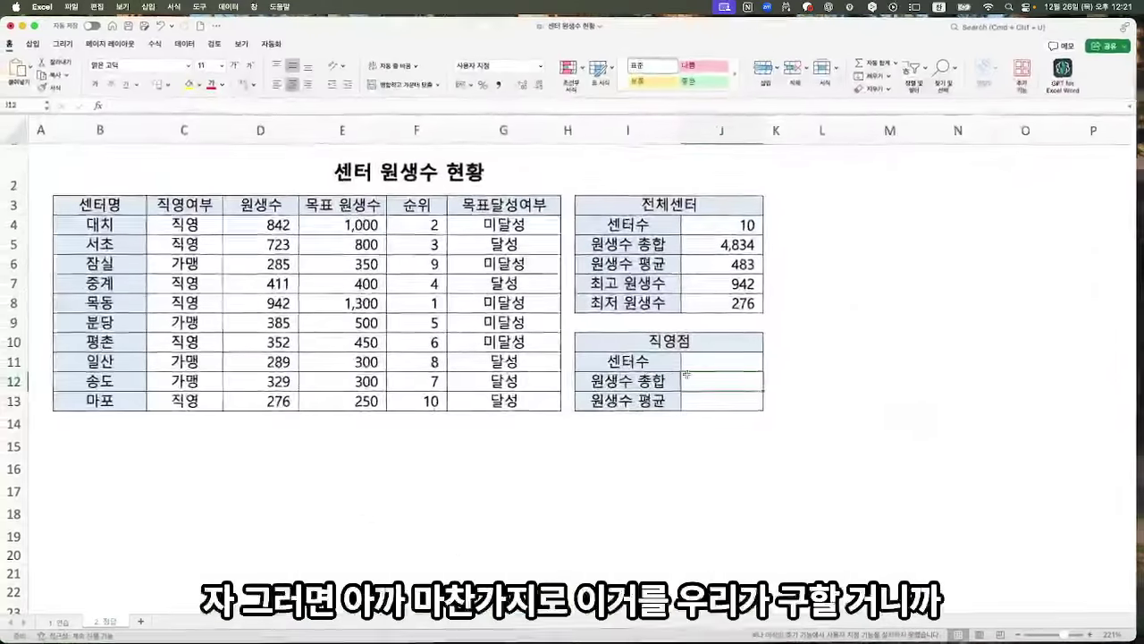
Copy the 직영점 labels 센터수, 원생수 총합 and 원생수 평균 from Excel into the ChatGPT message, and add "직영점의" above them.
drag(631, 362, 659, 398)
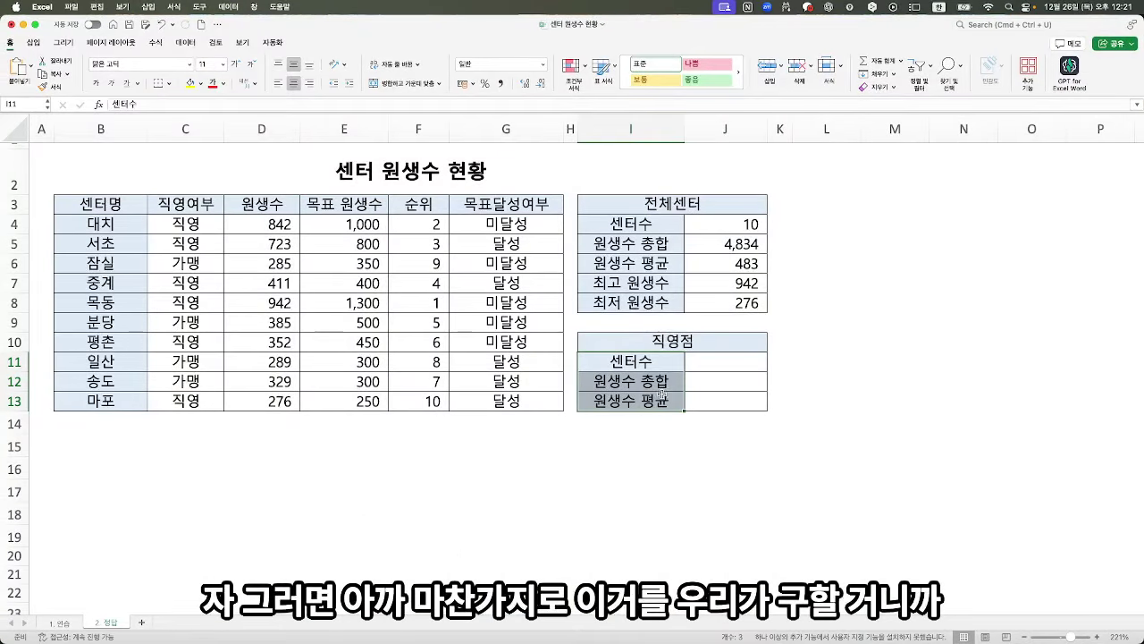
key(super+c)
key(super+Tab)
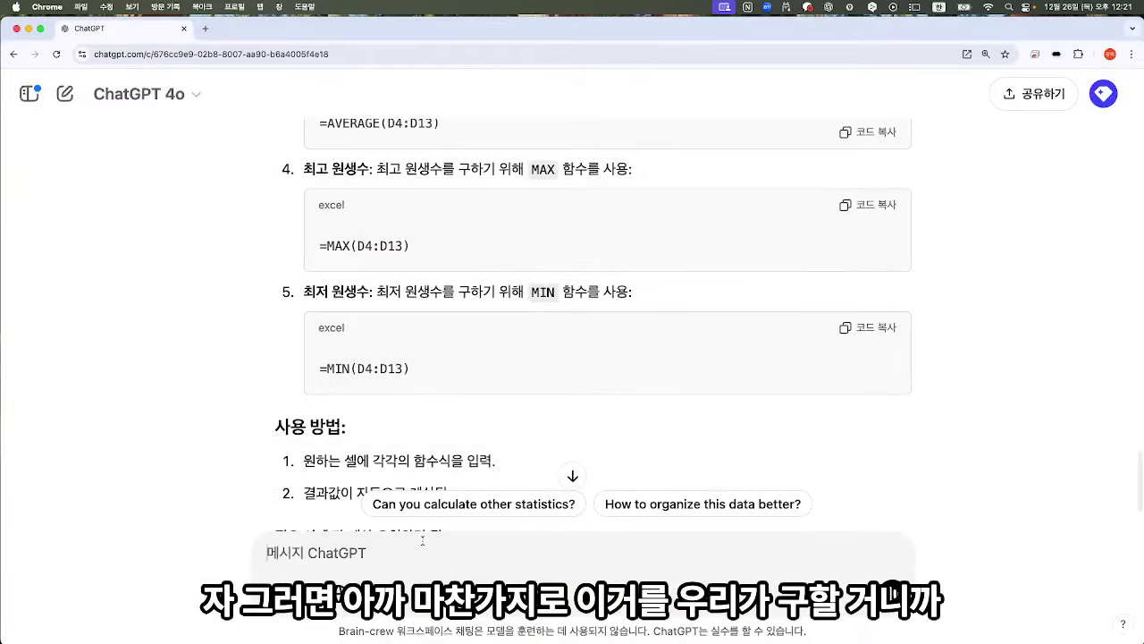
key(super+v)
click(313, 442)
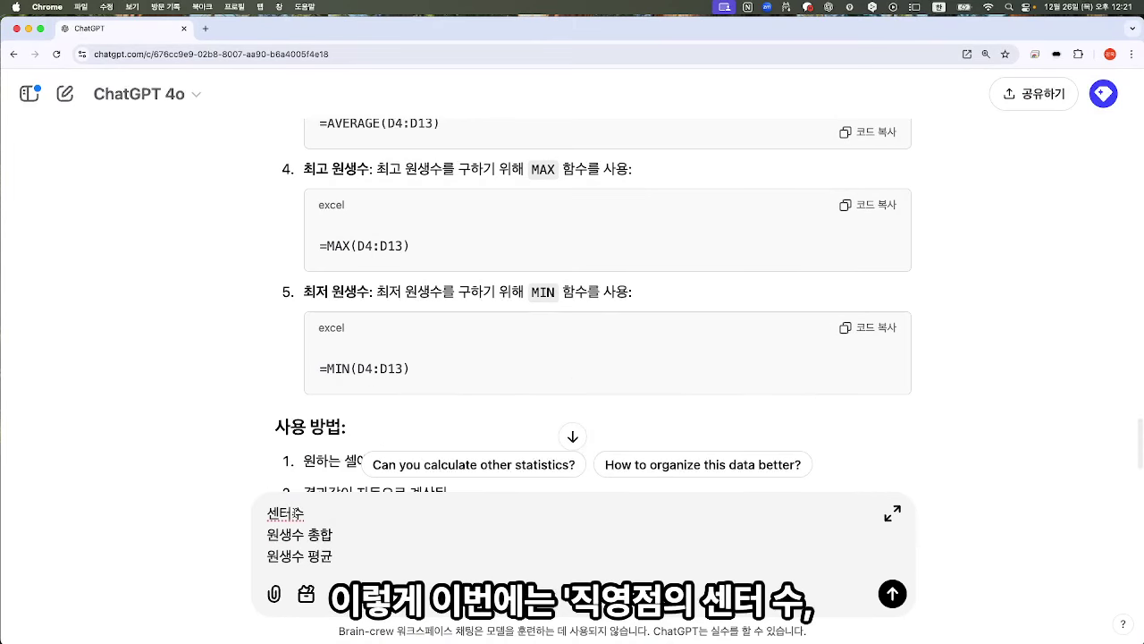
key(shift+Return)
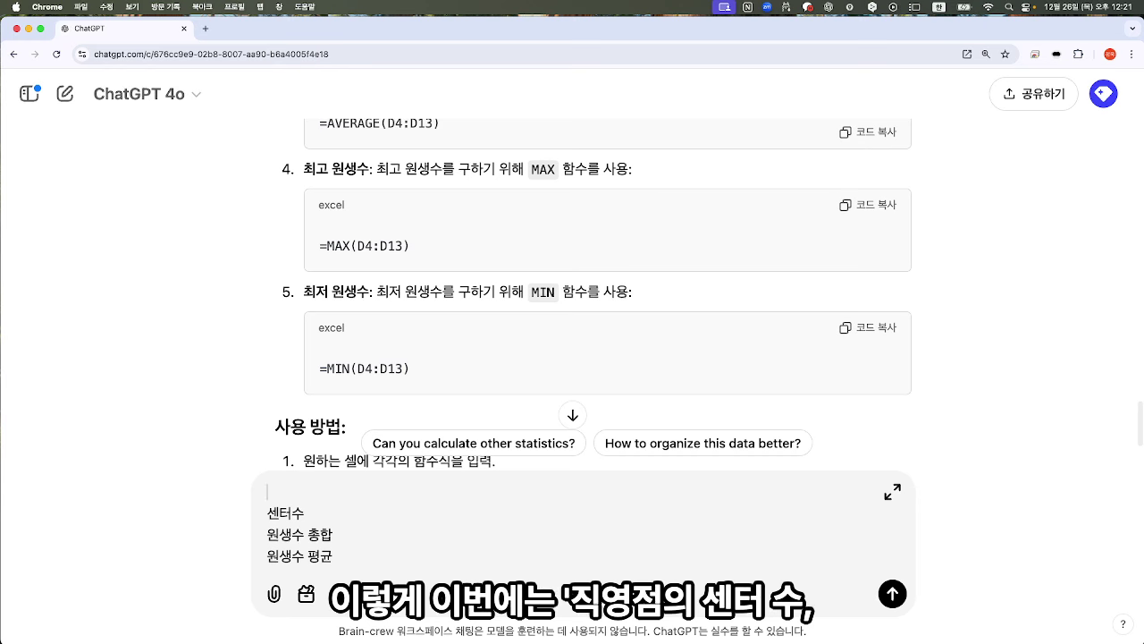
text(직영점의)
key(BackSpace)
key(BackSpace)
key(BackSpace)
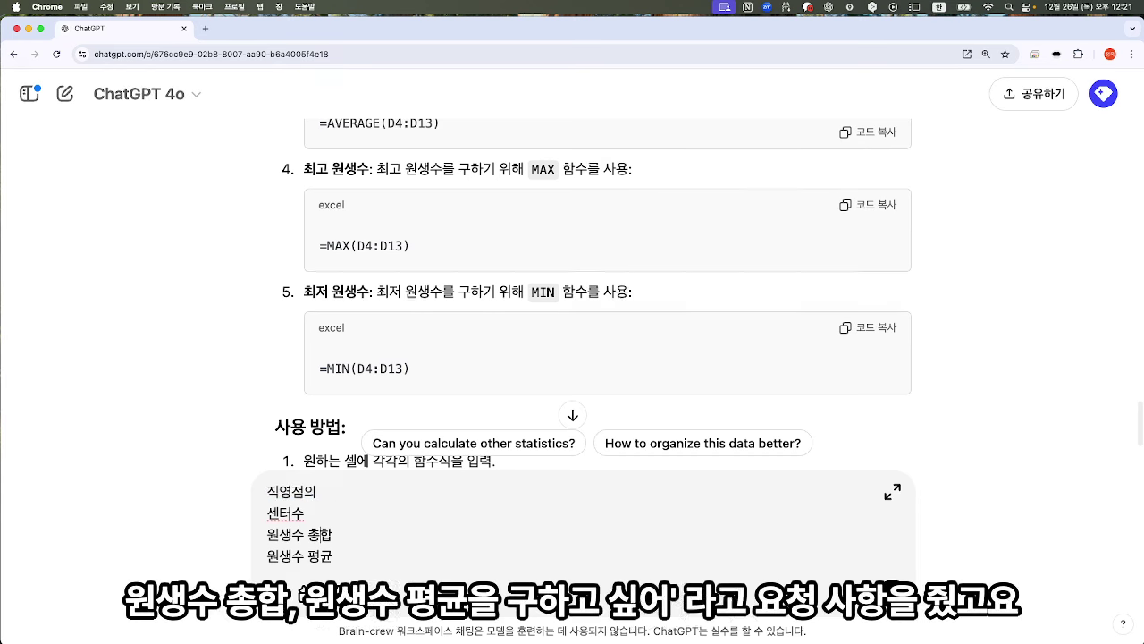
Complete the request below the pasted labels with "을 구하고 싶어" and leave a blank line after it.
key(shift+Return)
key(shift+Return)
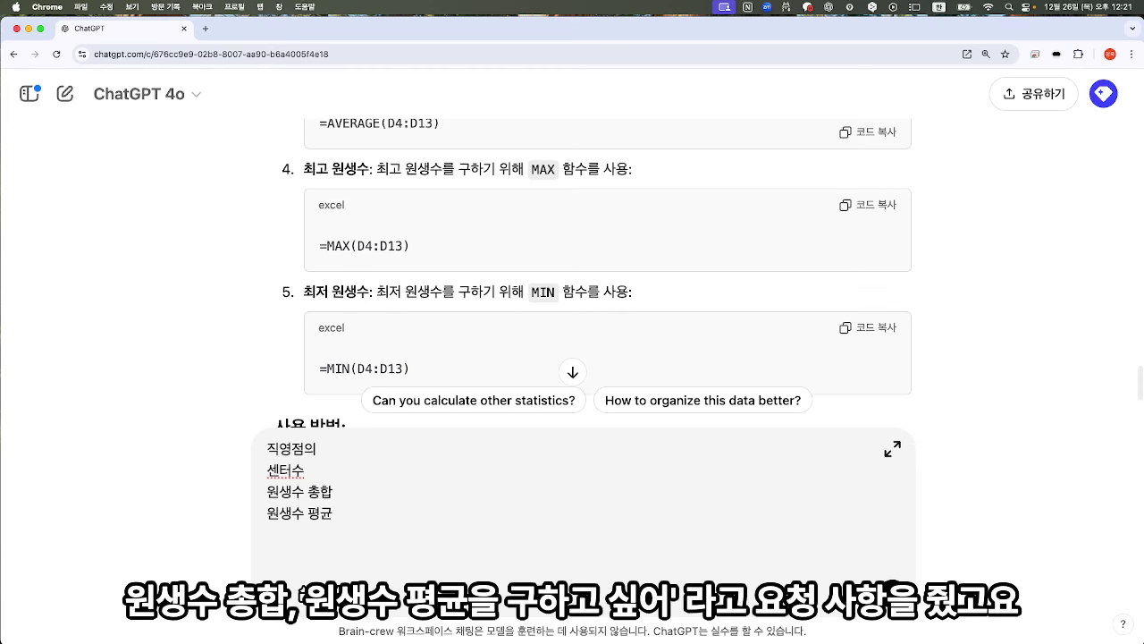
text(구하고)
key(Up)
text(시)
key(BackSpace)
key(BackSpace)
text(싶ㅇ)
key(shift+Return)
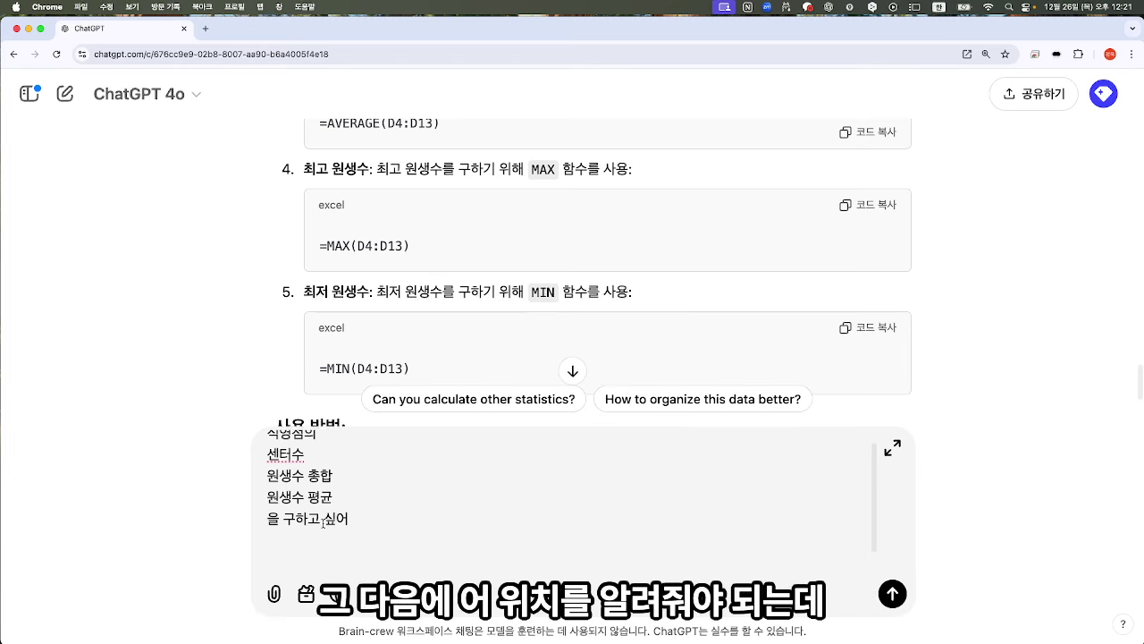
Check the 직영여부 range in Excel and add "직영여부는 C4부터 C13까지 위치해 있고" to the ChatGPT message.
key(super+Tab)
drag(208, 229, 219, 393)
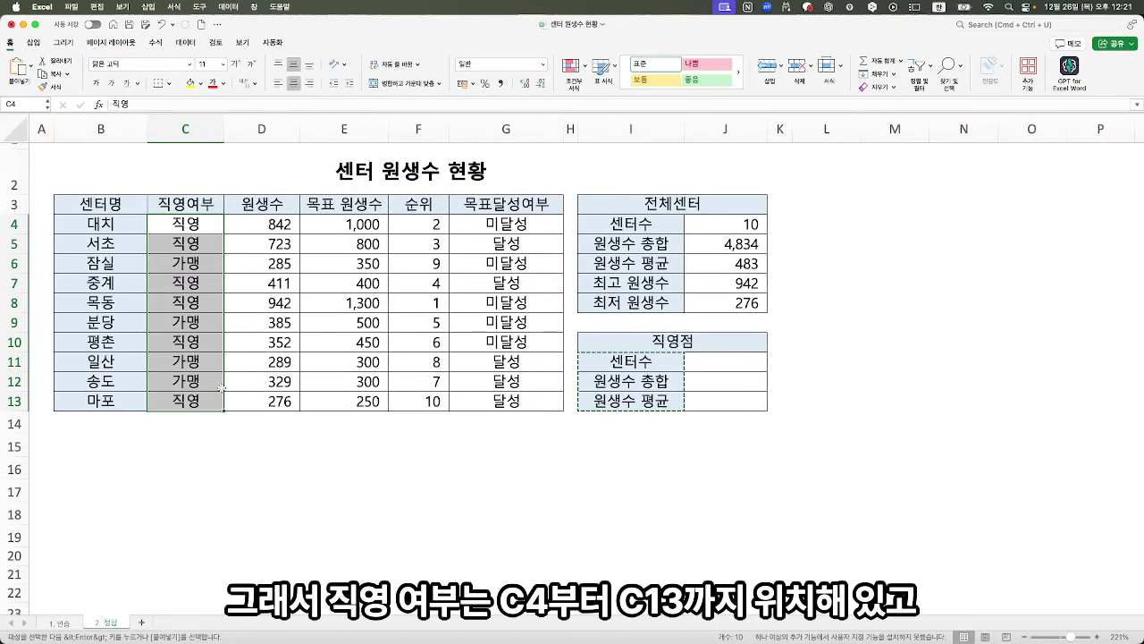
key(super+Tab)
text(영여부는 )
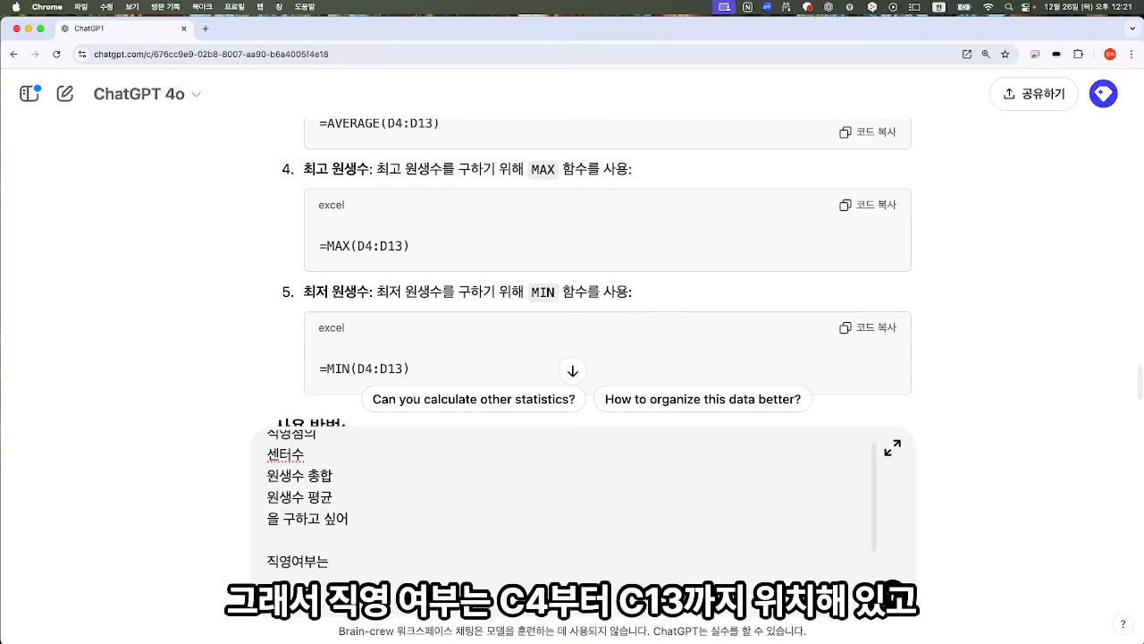
text(치)
key(BackSpace)
key(BackSpace)
key(Caps_Lock)
text(C4qn)
key(BackSpace)
key(BackSpace)
key(Caps_Lock)
text(부터 C13)
key(Caps_Lock)
text(까지 위치해 있고)
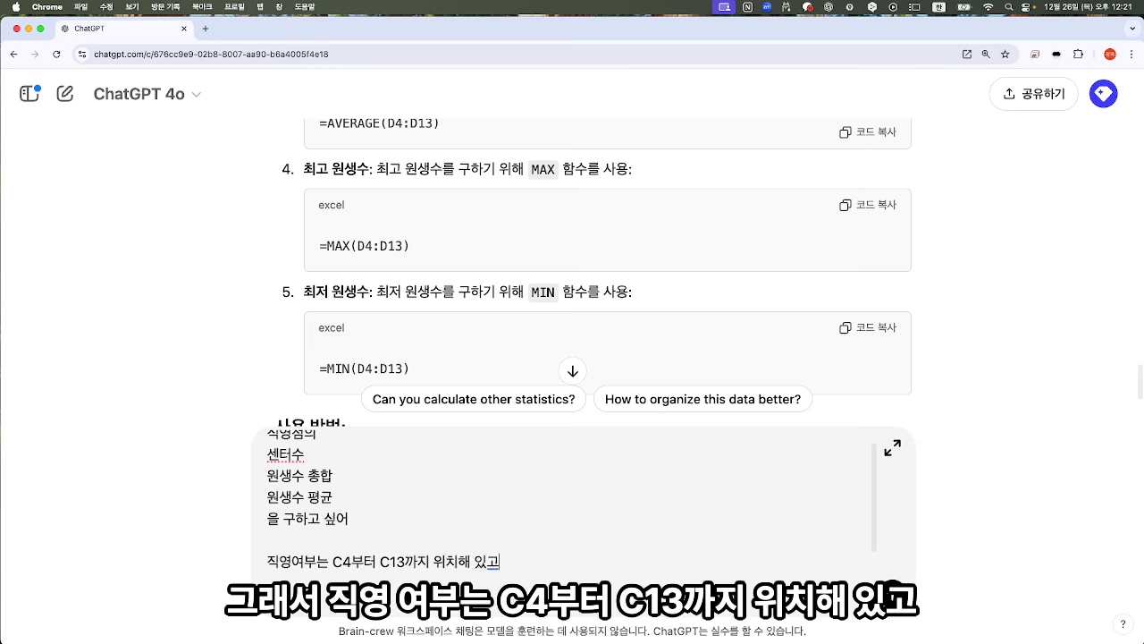
Extend the sentence with ", 원생수는 D4부터 D13까지 위치해있어" and send the message to ChatGPT.
text(, 원)
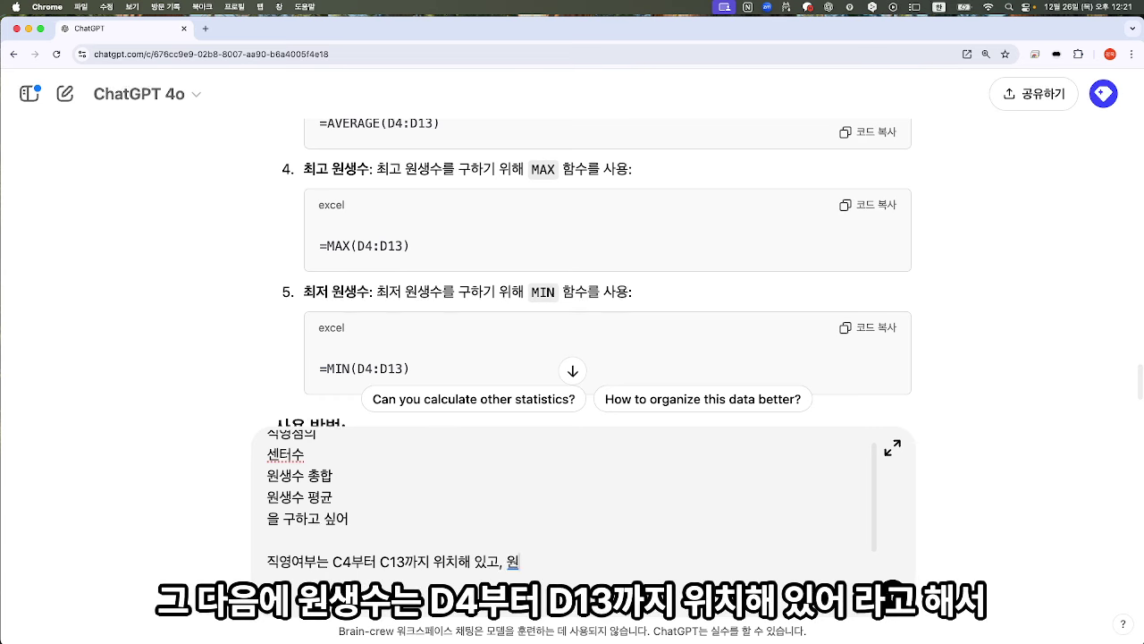
text(생수는 D4)
key(ctrl+space)
text(부터)
key(ctrl+space)
text(D13R)
key(BackSpace)
text(까)
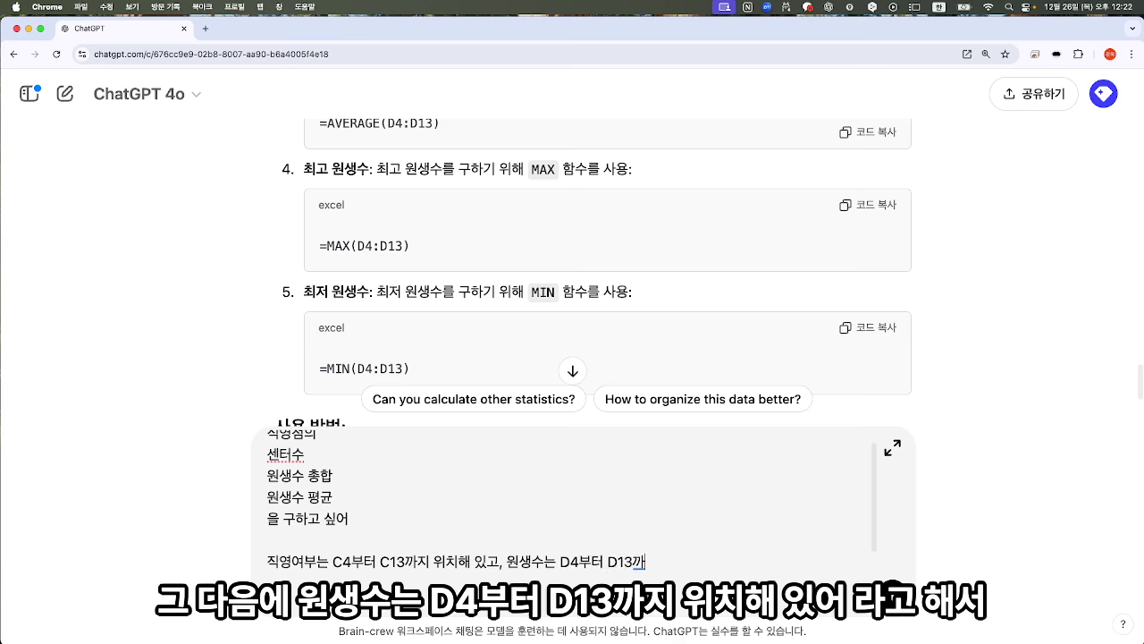
text(지 위치해있어)
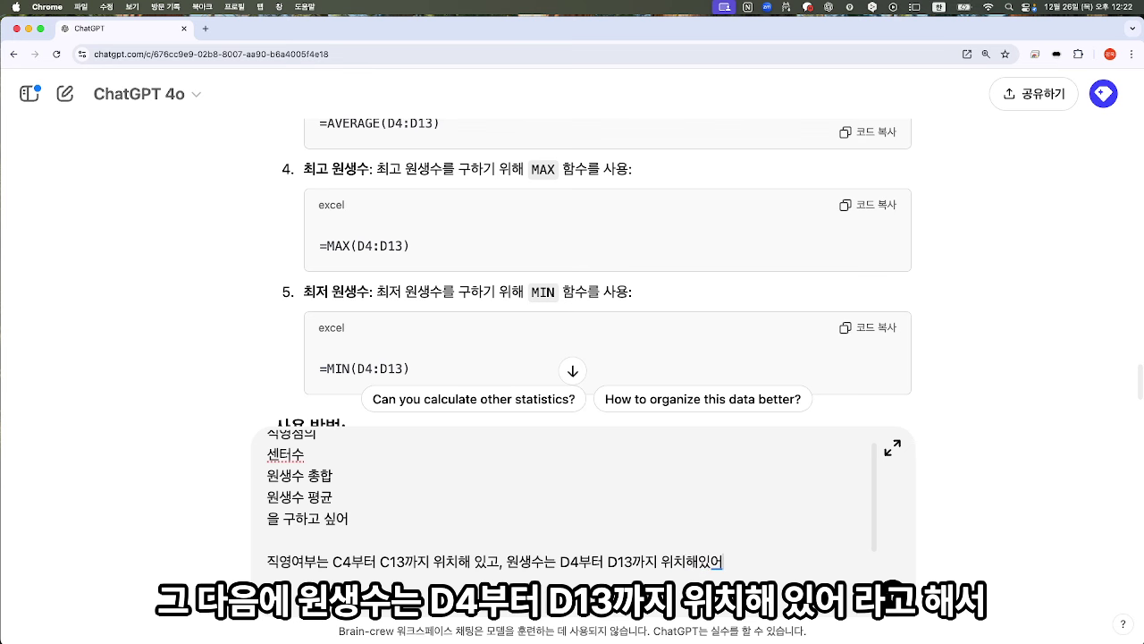
key(Return)
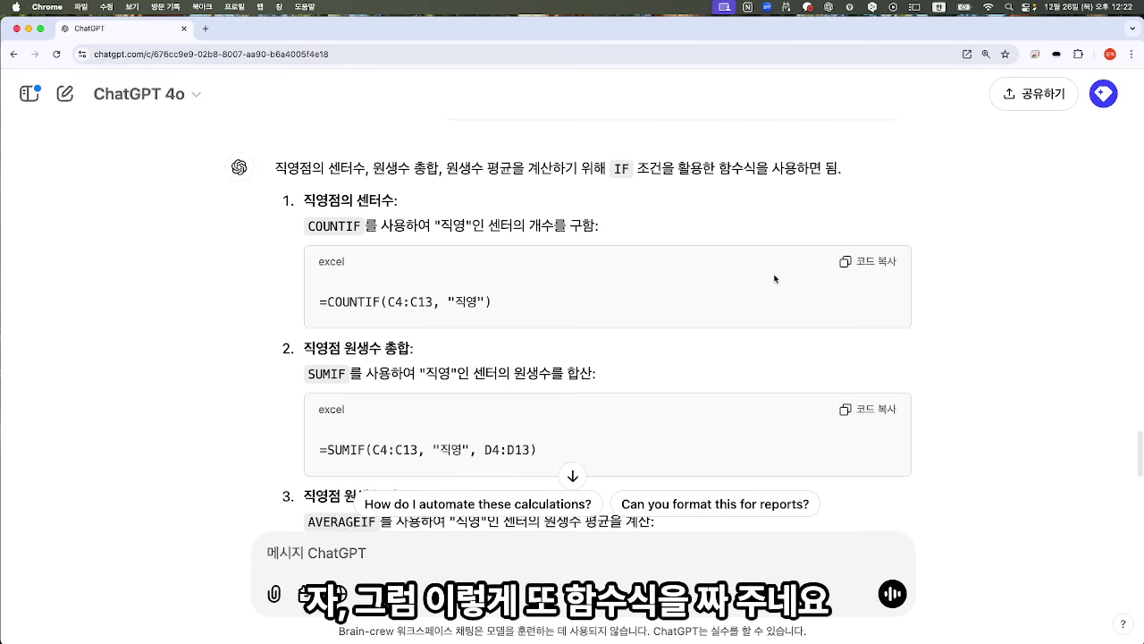
Copy ChatGPT's formula =COUNTIF(C4:C13, "직영") into the 직영점 센터수 cell J11 in Excel.
click(861, 261)
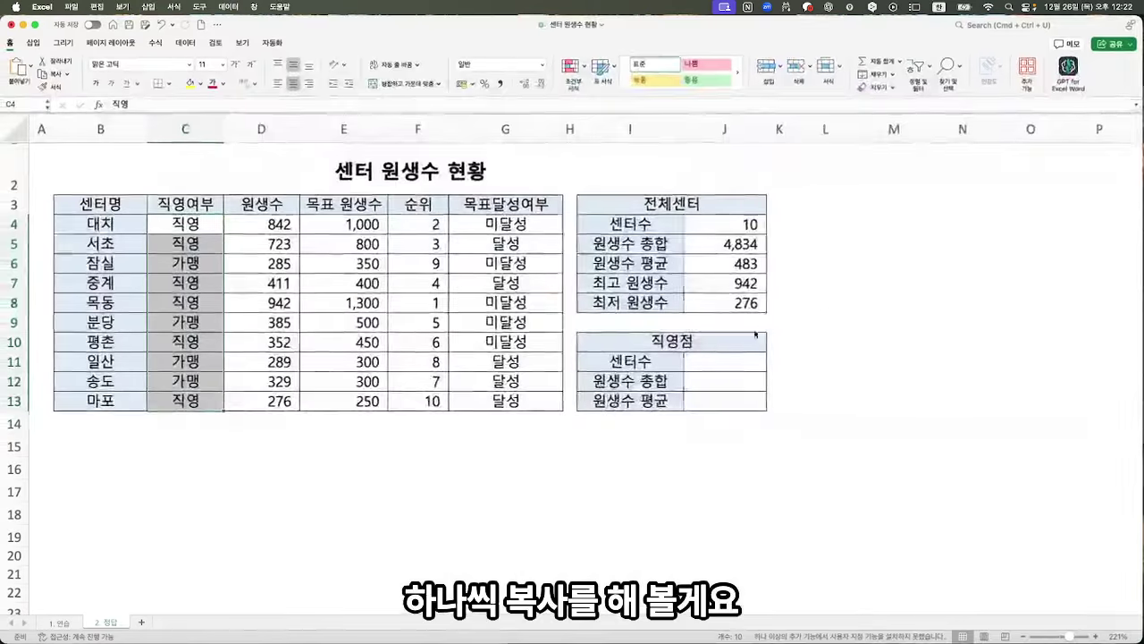
double_click(726, 361)
key(super+v)
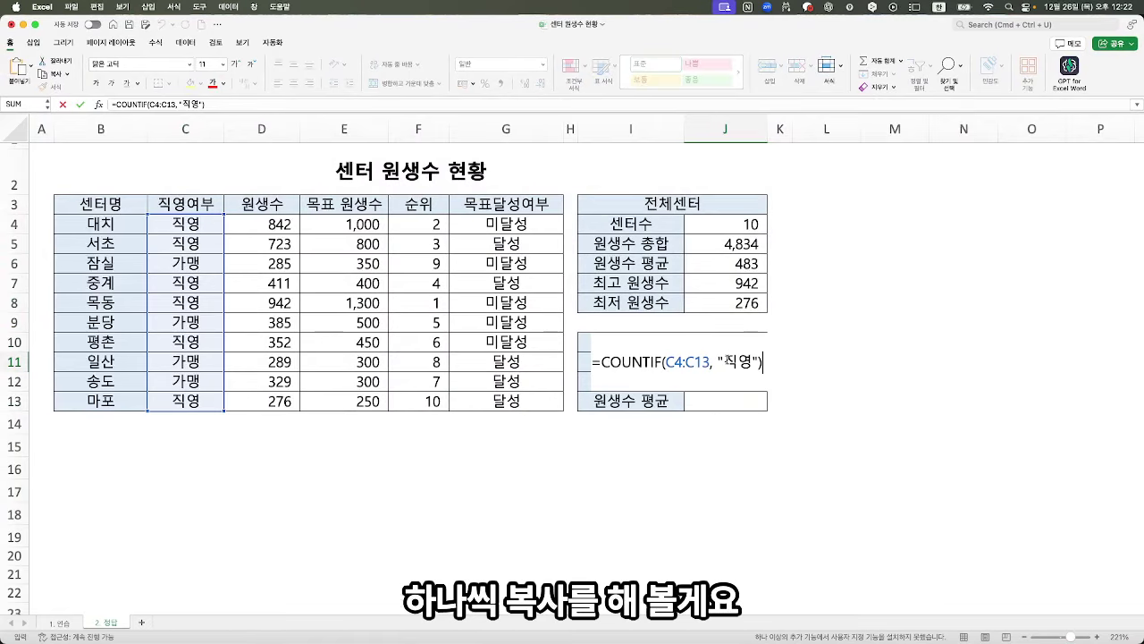
key(Return)
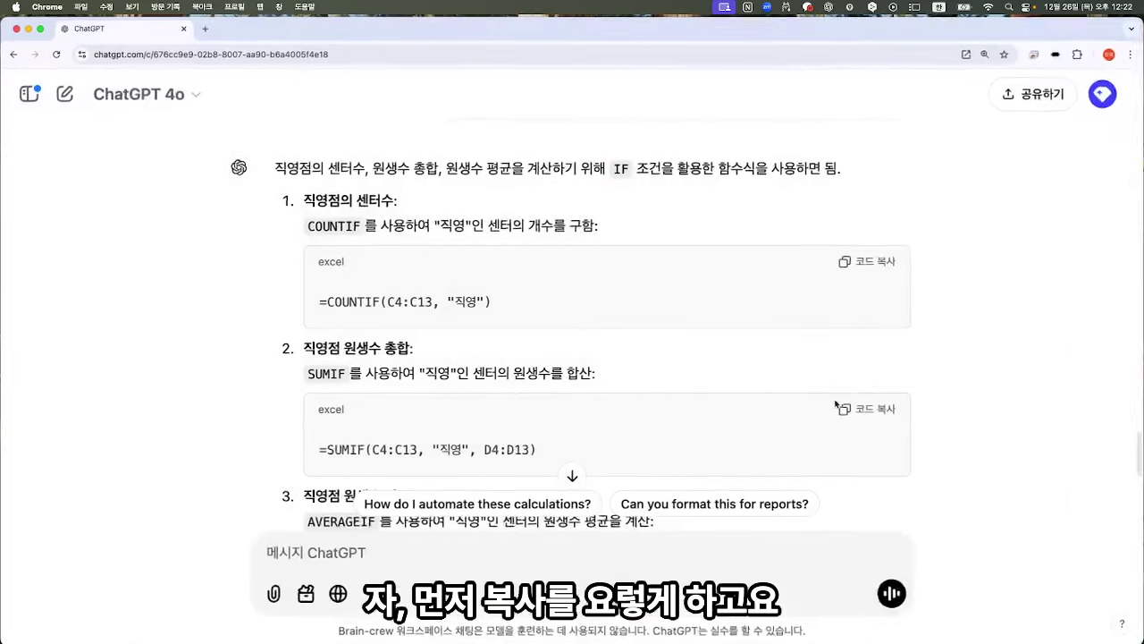
Copy ChatGPT's formula =SUMIF(C4:C13, "직영", D4:D13) into the 직영점 원생수 총합 cell J12 in Excel.
click(872, 410)
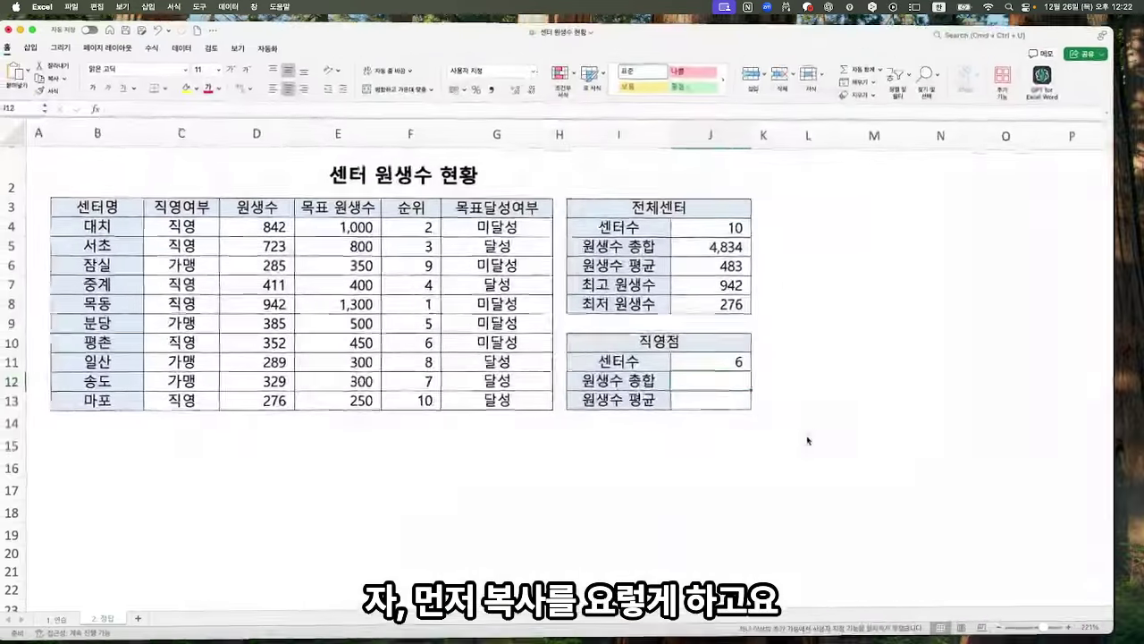
double_click(754, 383)
key(super+v)
key(Return)
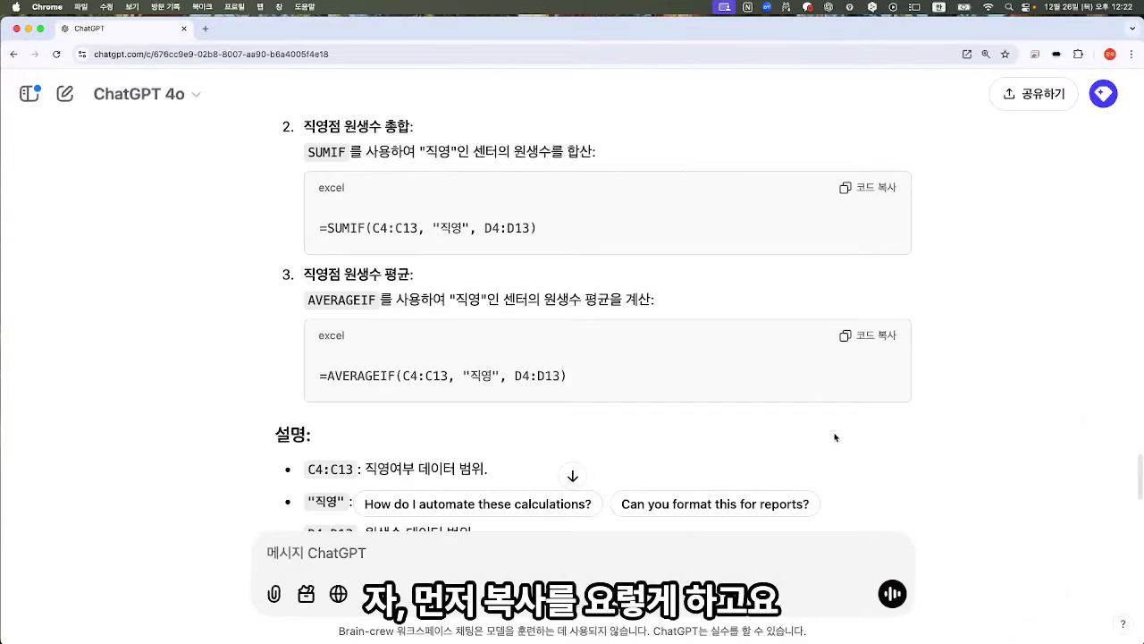
Copy ChatGPT's formula =AVERAGEIF(C4:C13, "직영", D4:D13) into the 직영점 원생수 평균 cell J13 in Excel.
click(867, 335)
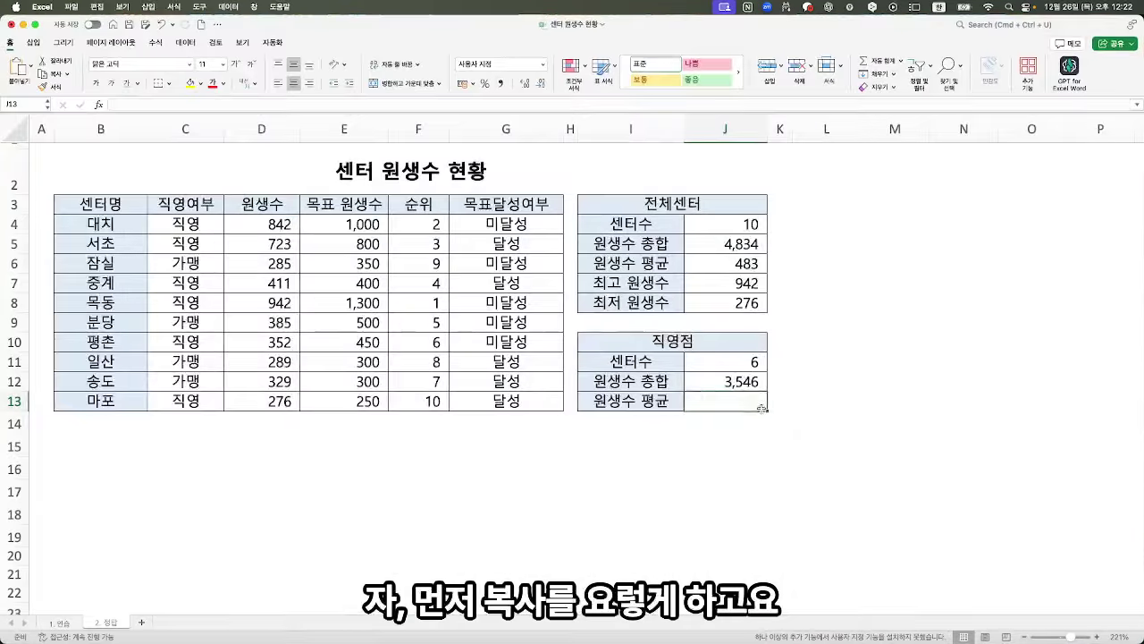
double_click(724, 402)
key(super+v)
key(Return)
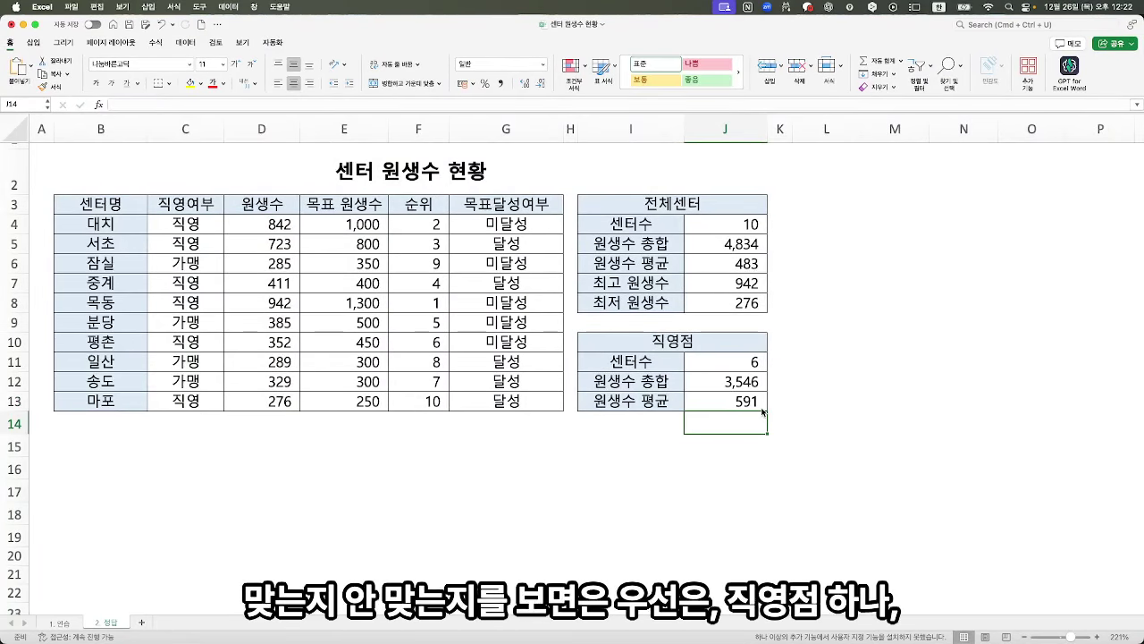
Check the 직영점 센터수 result by counting the 직영 entries in the 직영여부 column.
click(740, 359)
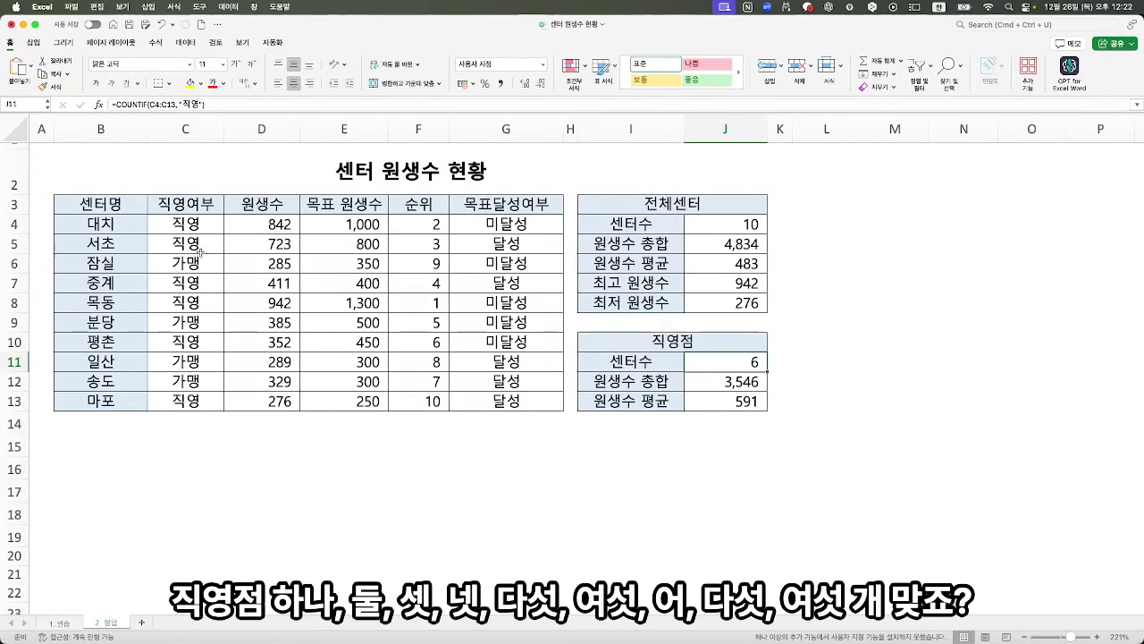
click(187, 225)
click(196, 244)
click(199, 284)
click(198, 302)
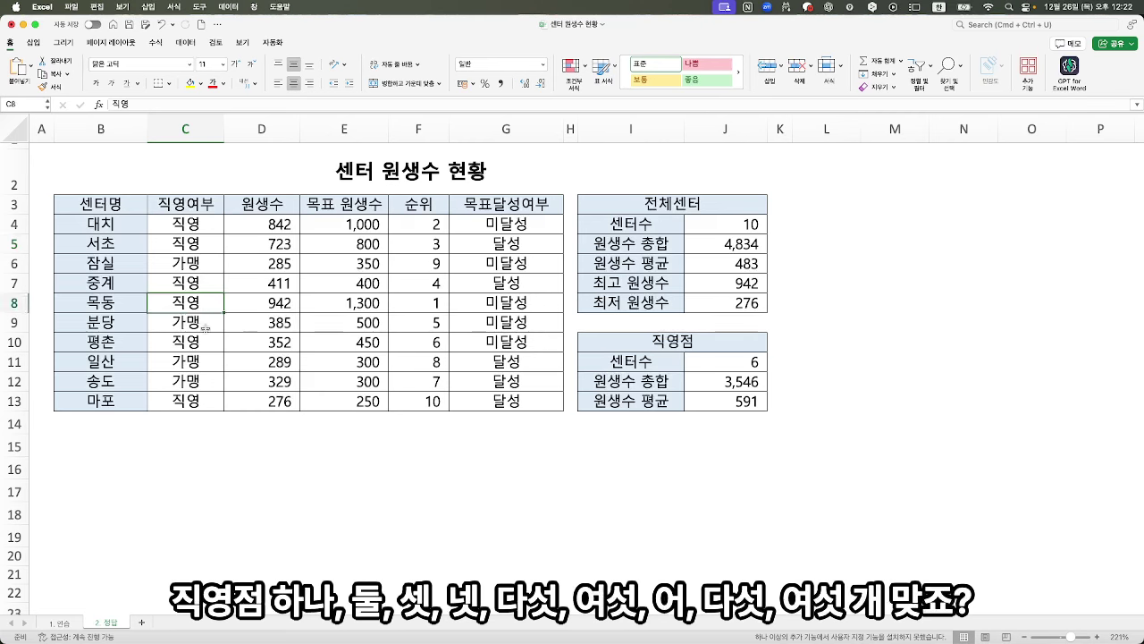
click(199, 361)
click(207, 400)
click(216, 341)
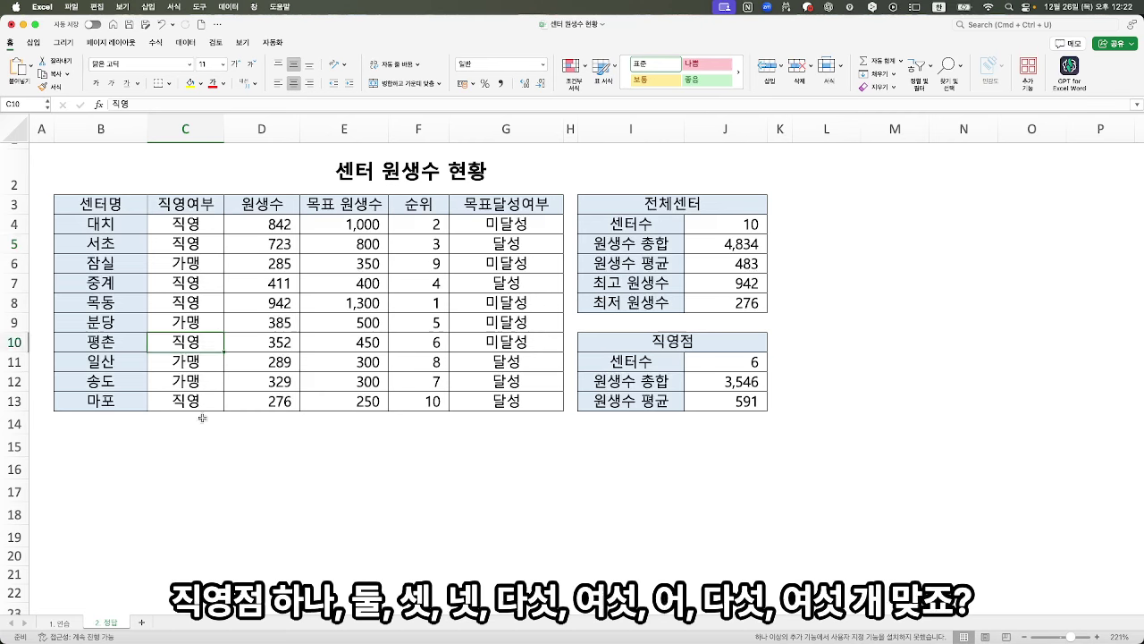
click(203, 404)
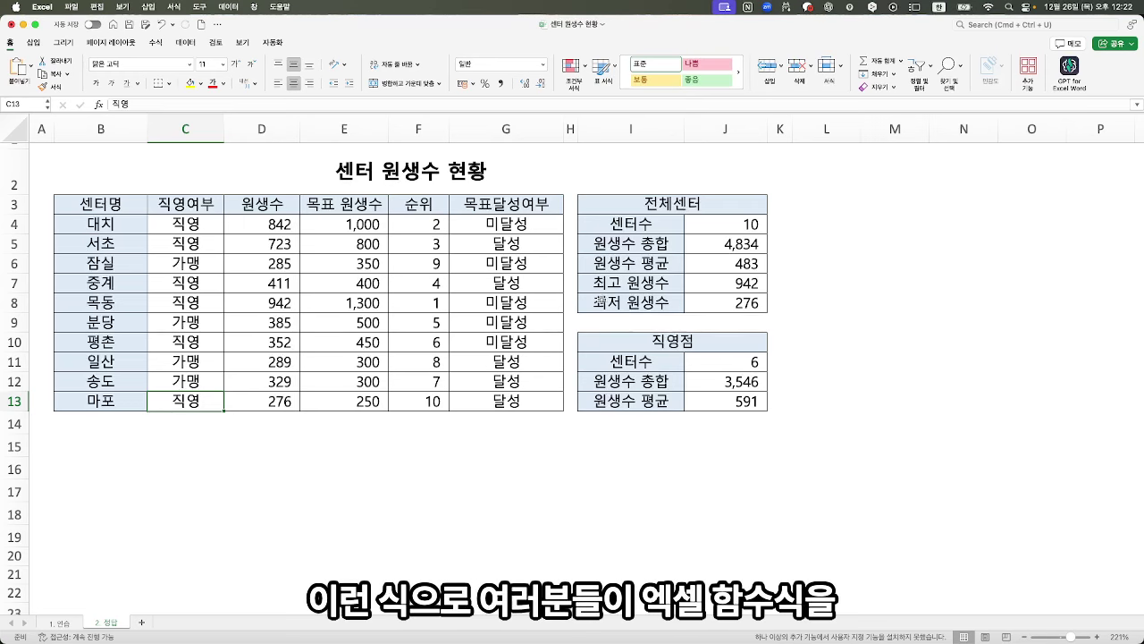
Return to ChatGPT and review the explanation and usage notes for the 직영점 formulas.
click(529, 266)
click(432, 276)
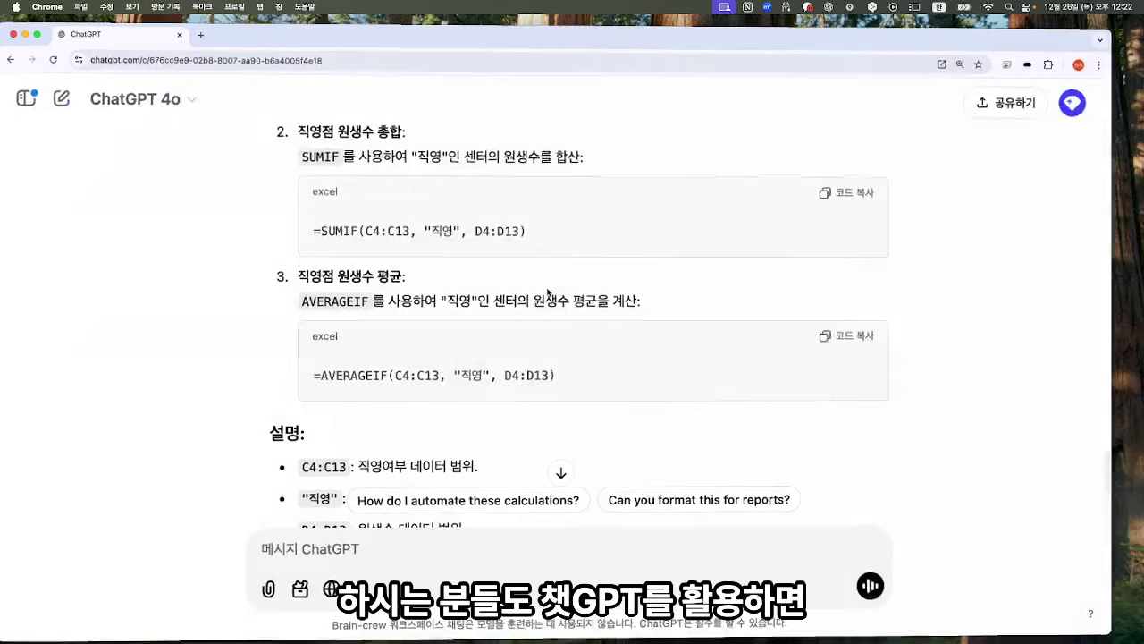
scroll(572, 474, down, 5)
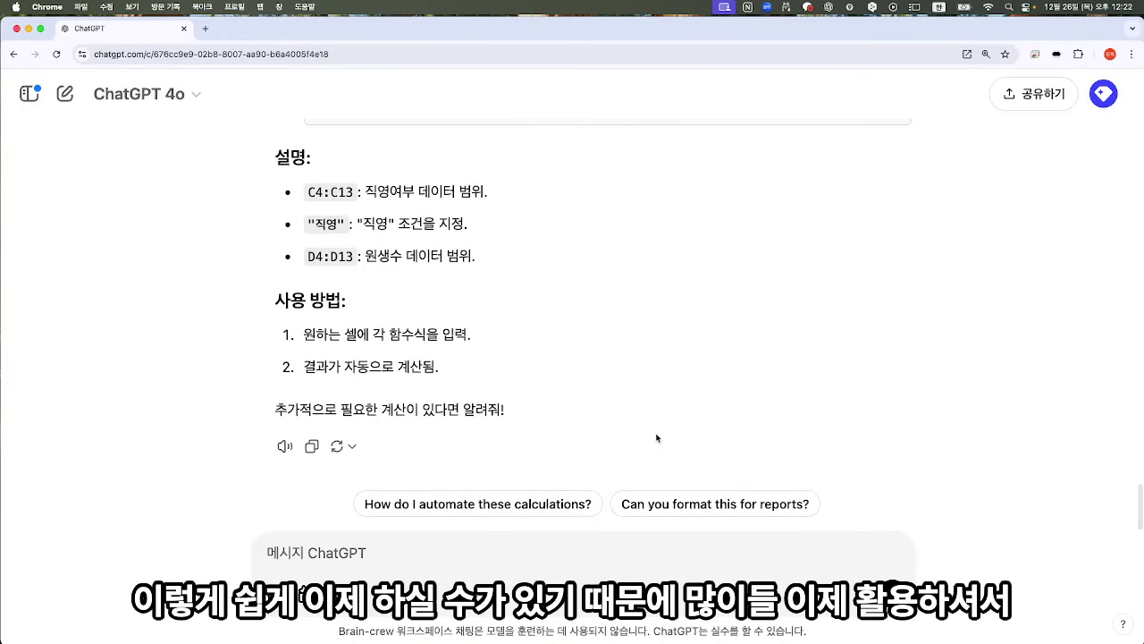